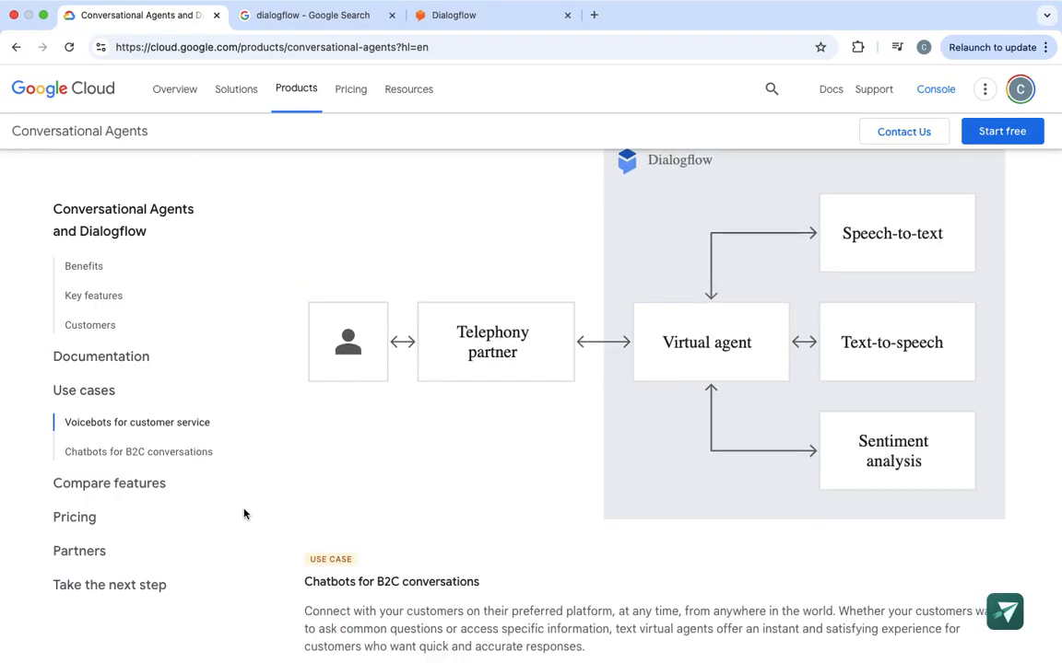
Review the voicebot and chatbot use-case diagrams on the Conversational Agents page.
scroll(244, 514, "up", 2)
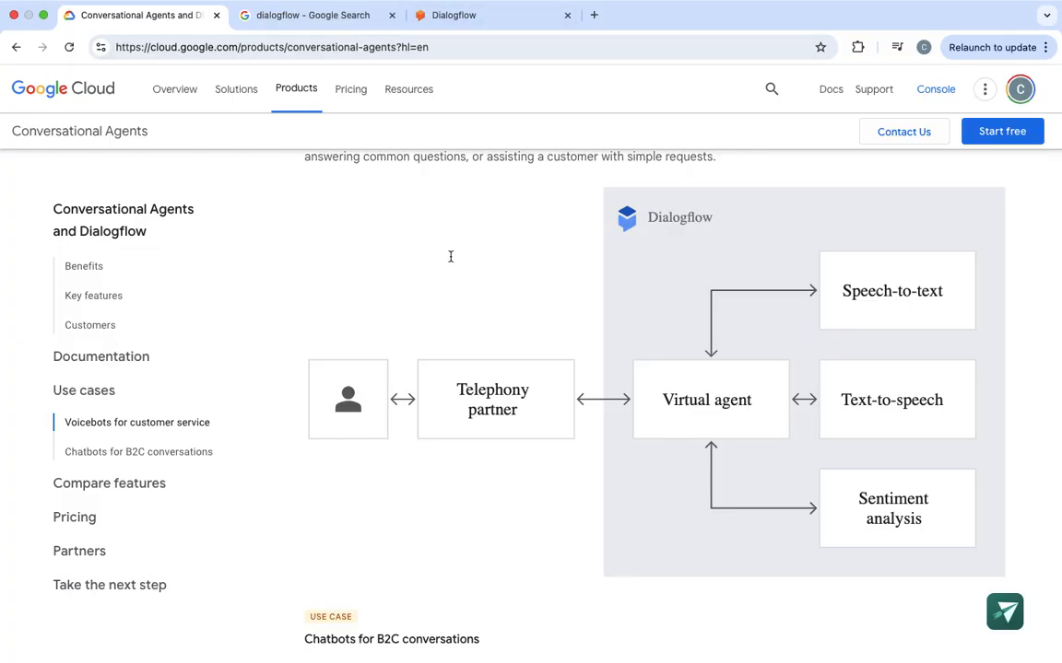
scroll(339, 302, "down", 6)
scroll(340, 301, "up", 3)
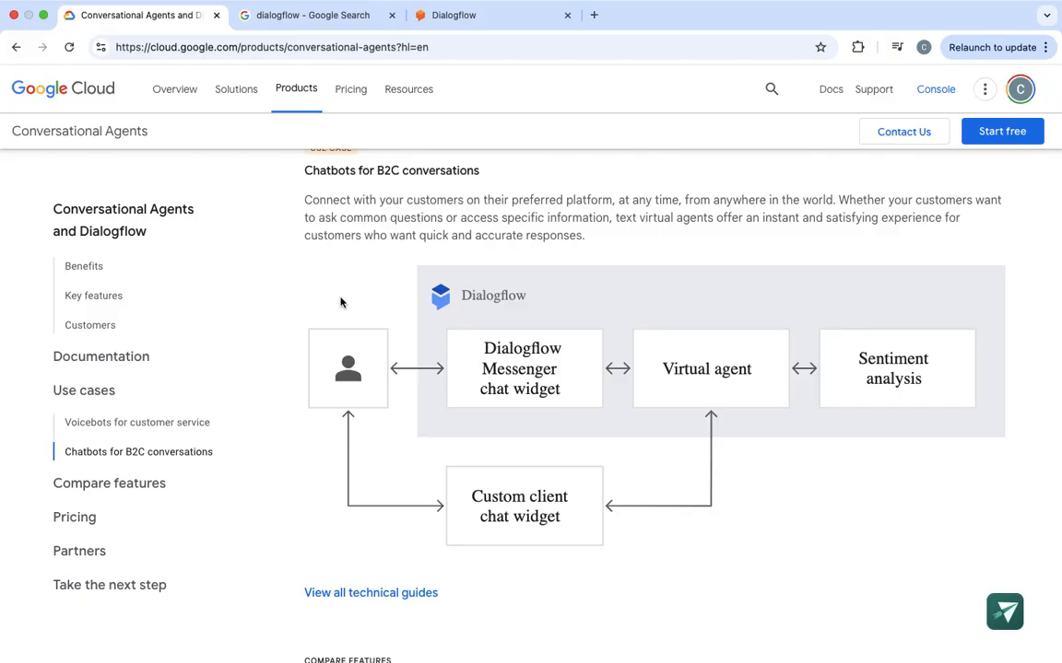
Switch to the Dialogflow Essentials console, open the AIcareermentor agent's general settings and save them.
left_click(351, 18)
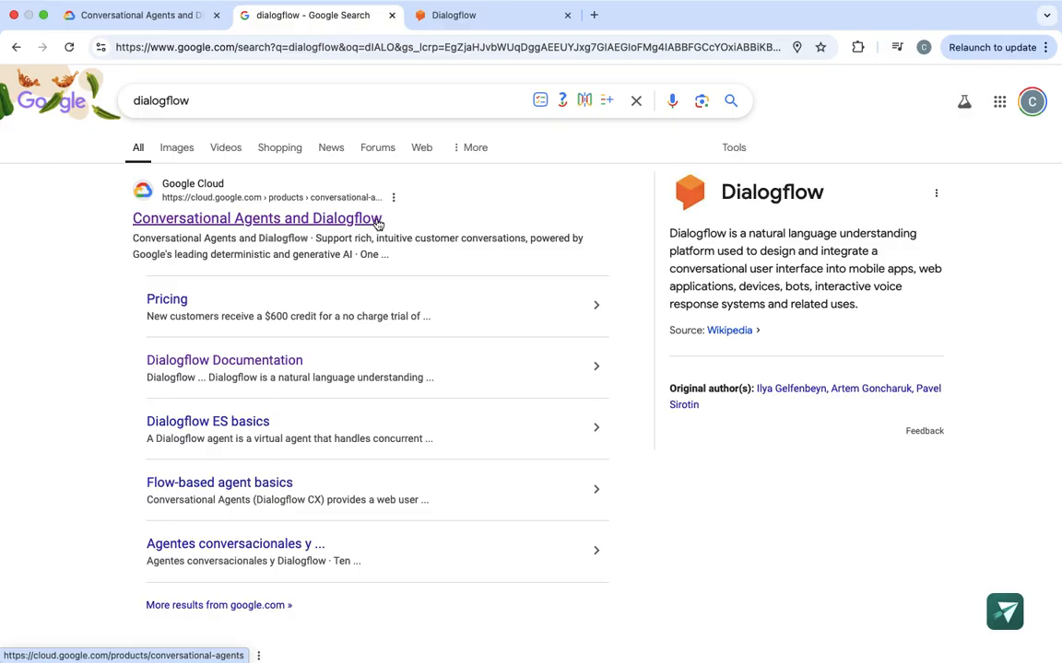
left_click(483, 16)
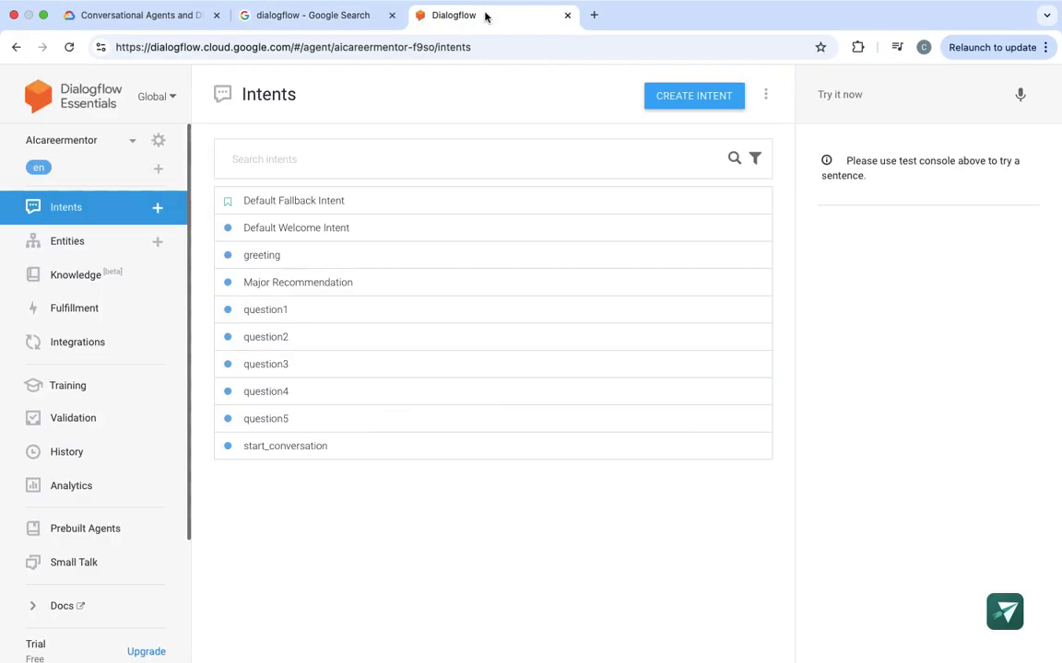
left_click(135, 143)
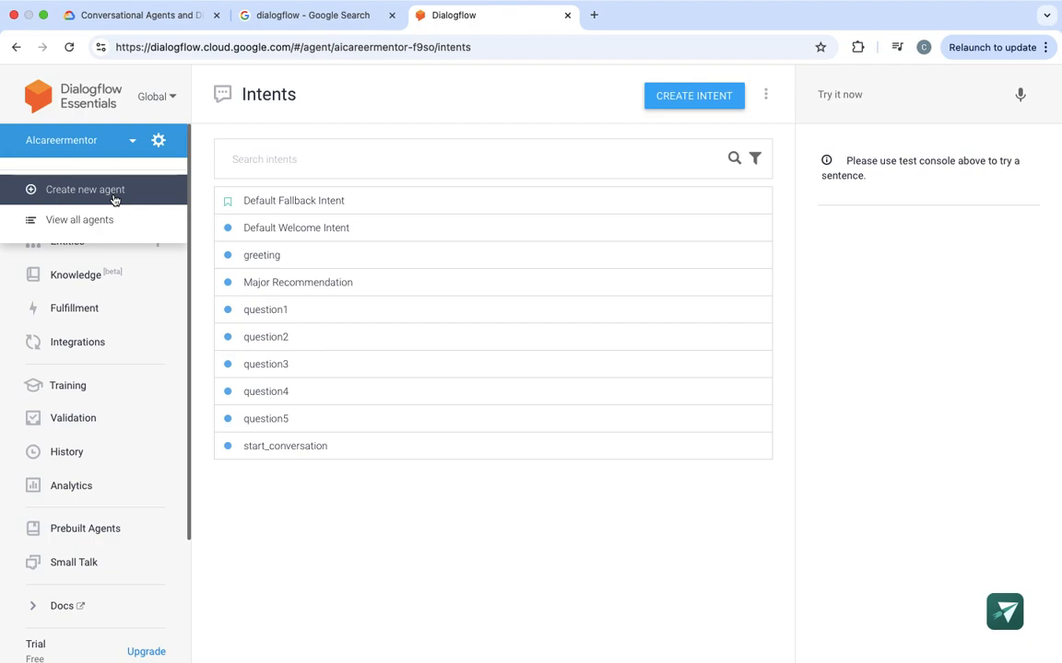
left_click(159, 140)
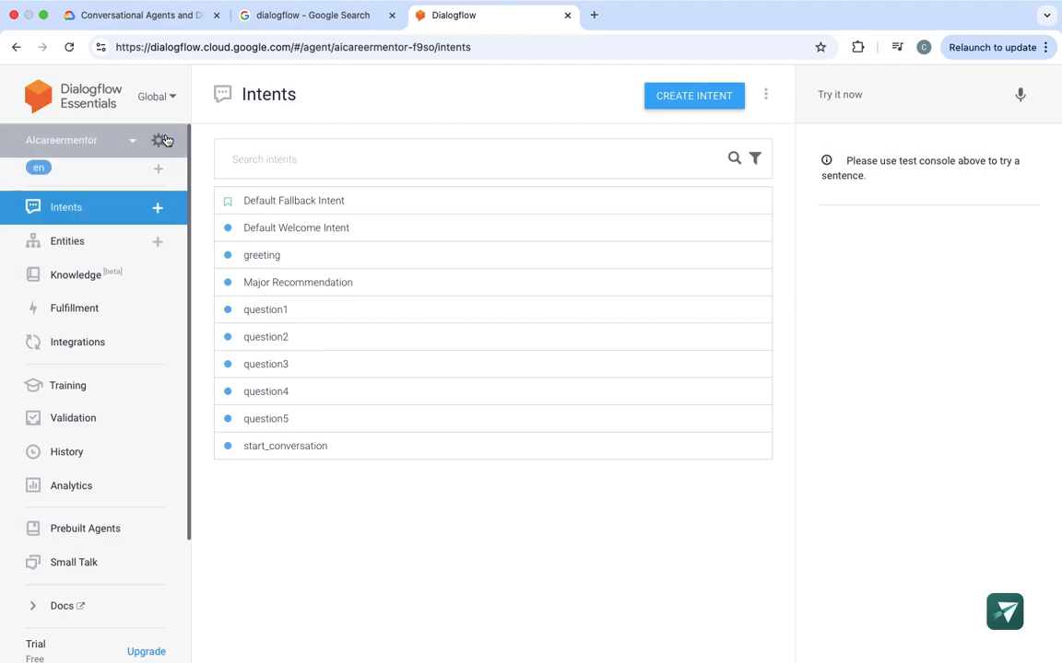
left_click(159, 148)
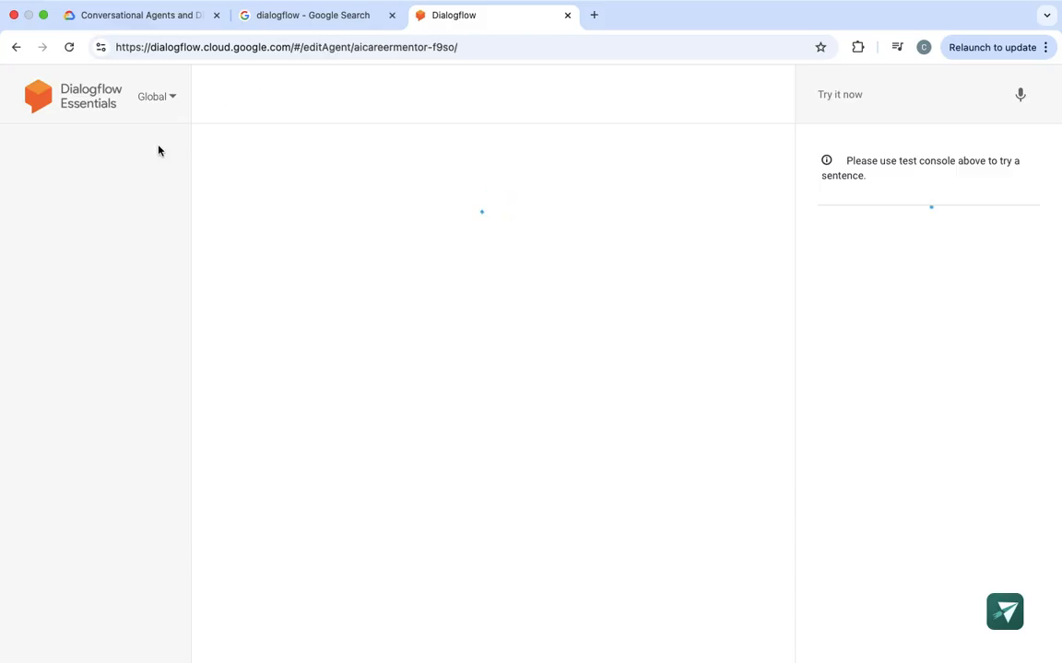
scroll(291, 384, "down", 5)
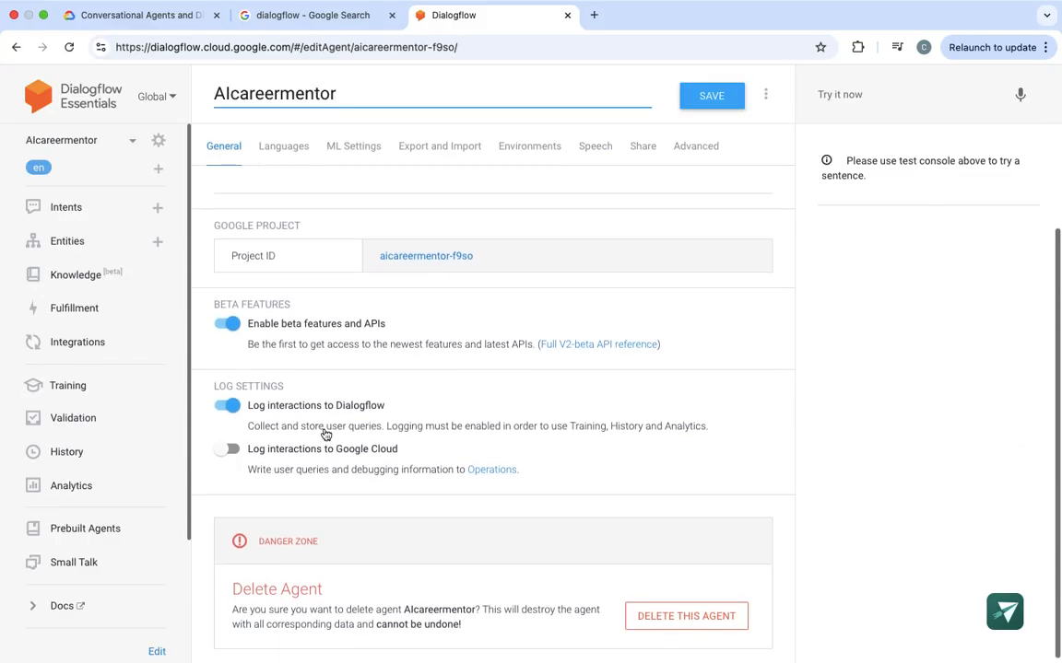
left_click(710, 96)
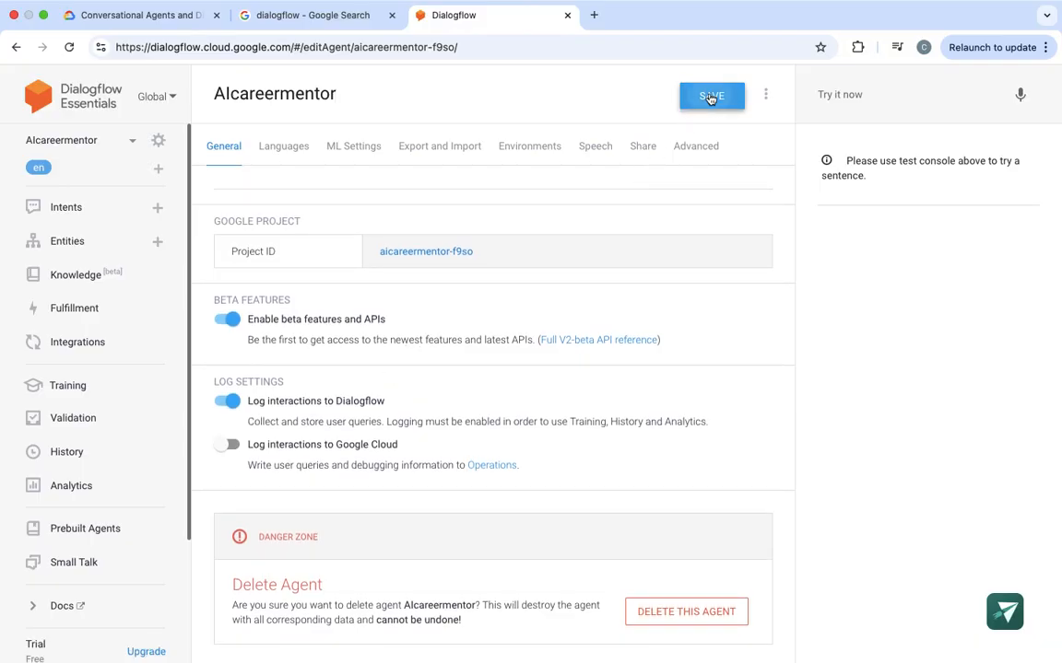
Start a new intent for the agent and add hi as its input context.
left_click(134, 219)
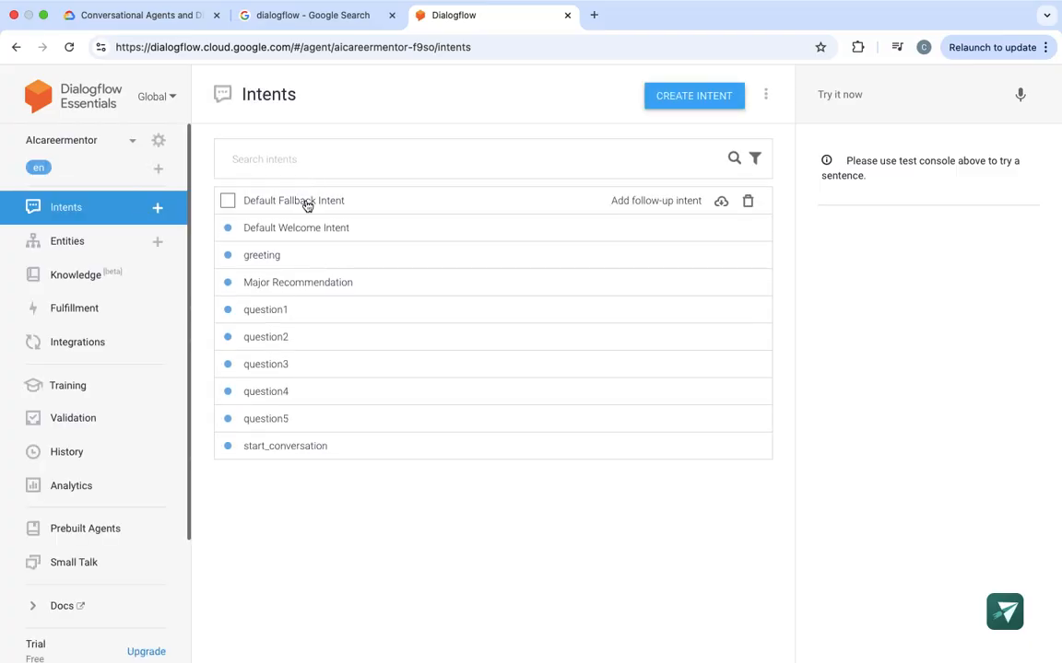
left_click(157, 210)
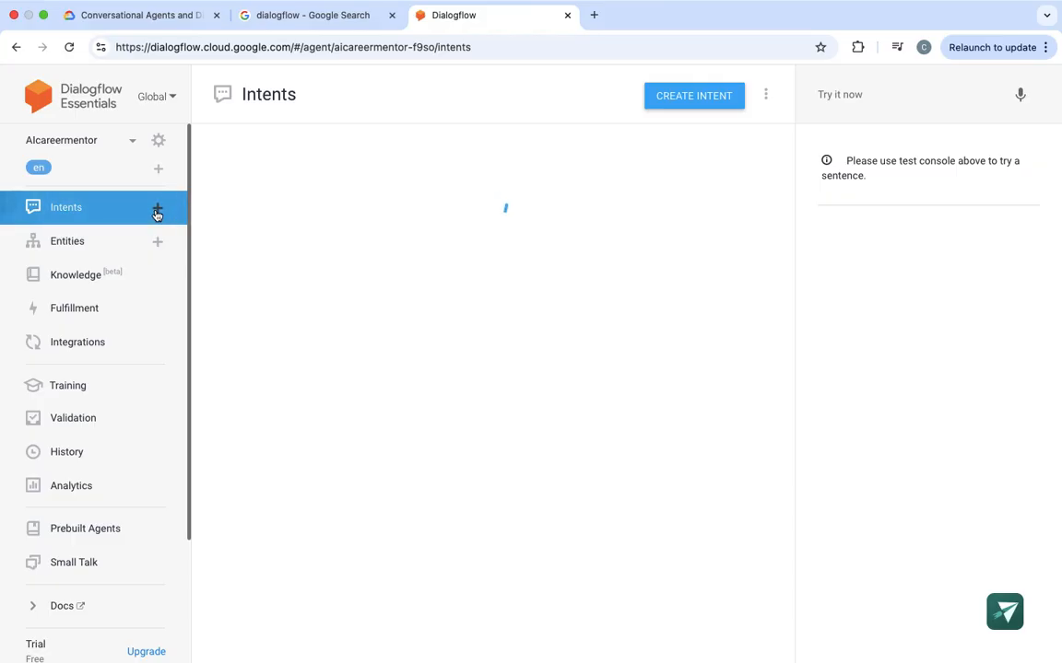
left_click(396, 154)
left_click(290, 198)
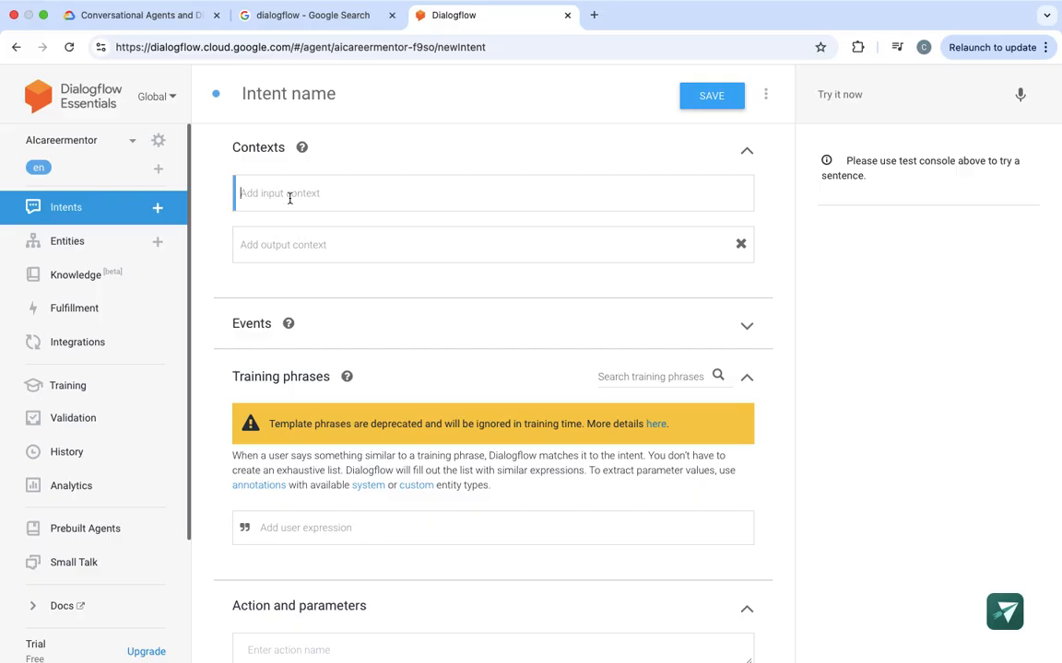
type("hi")
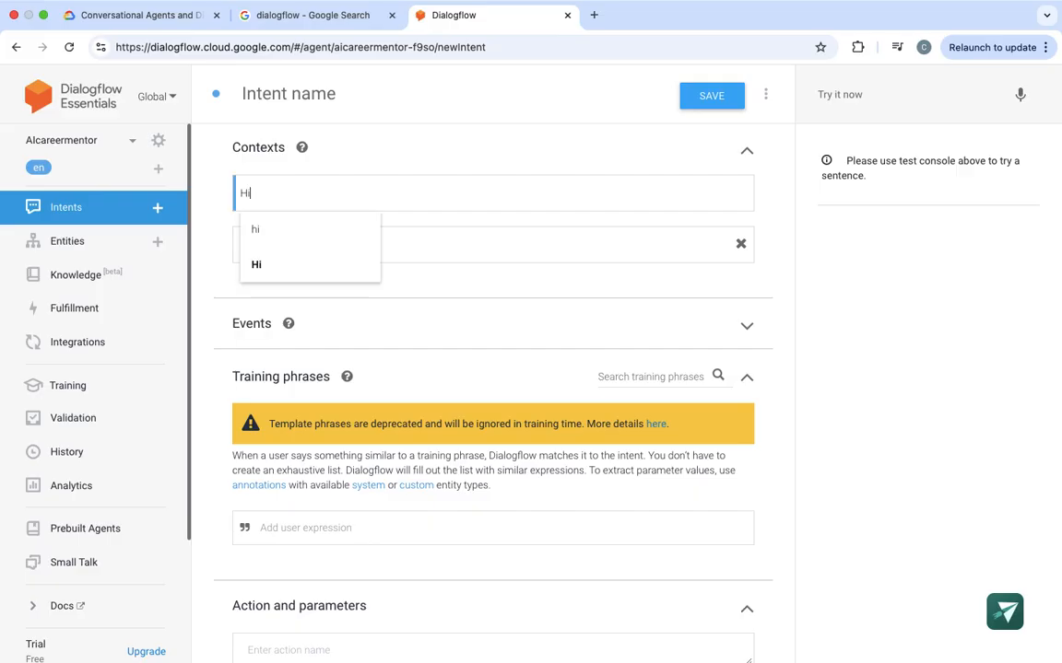
left_click(291, 237)
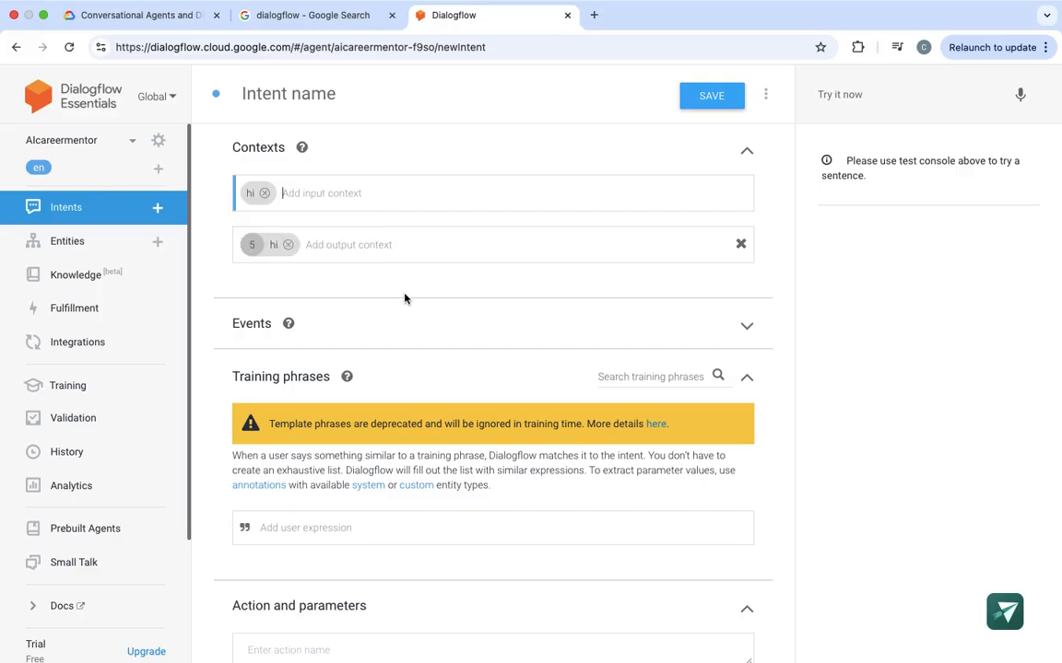
Replace the hi input context with the separate words Whats, the, weather and like.
scroll(405, 300, "down", 3)
scroll(403, 298, "down", 2)
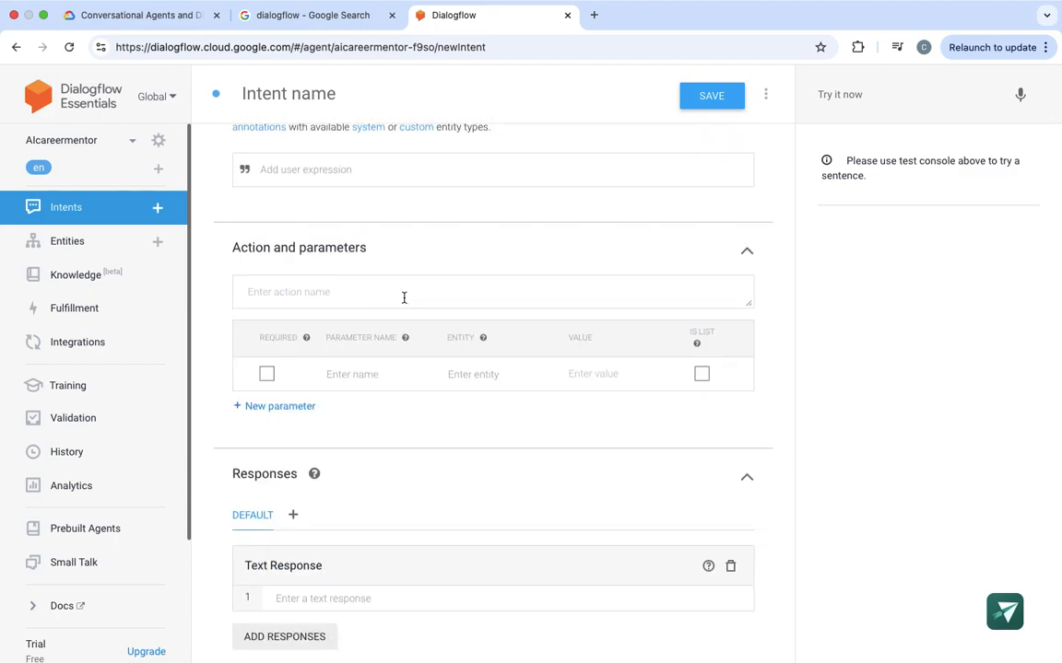
scroll(403, 298, "up", 5)
left_click(355, 246)
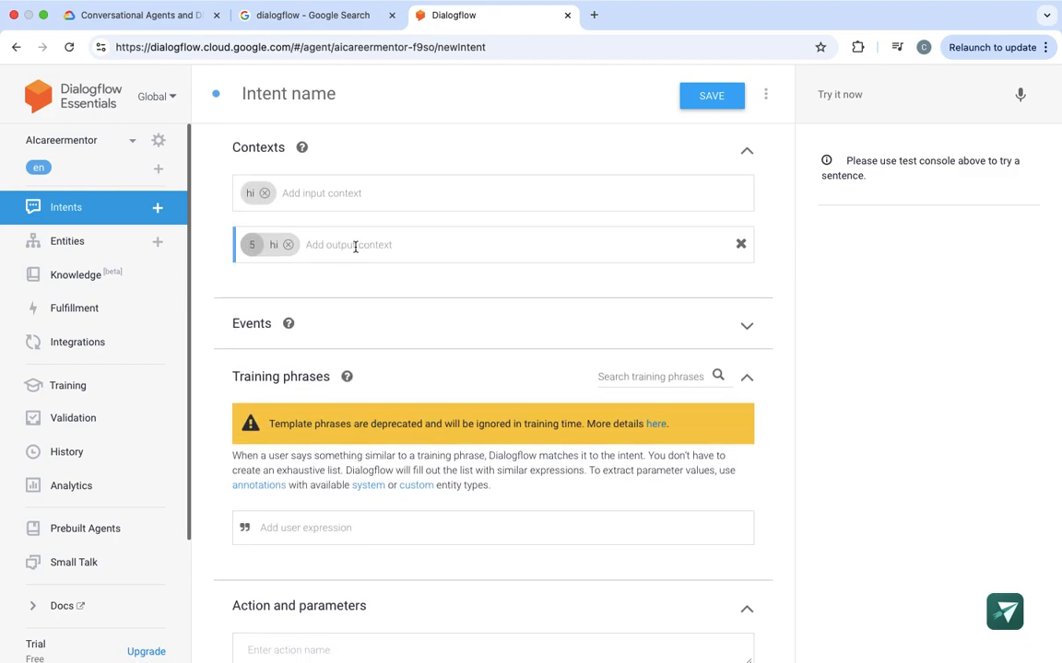
left_click(265, 192)
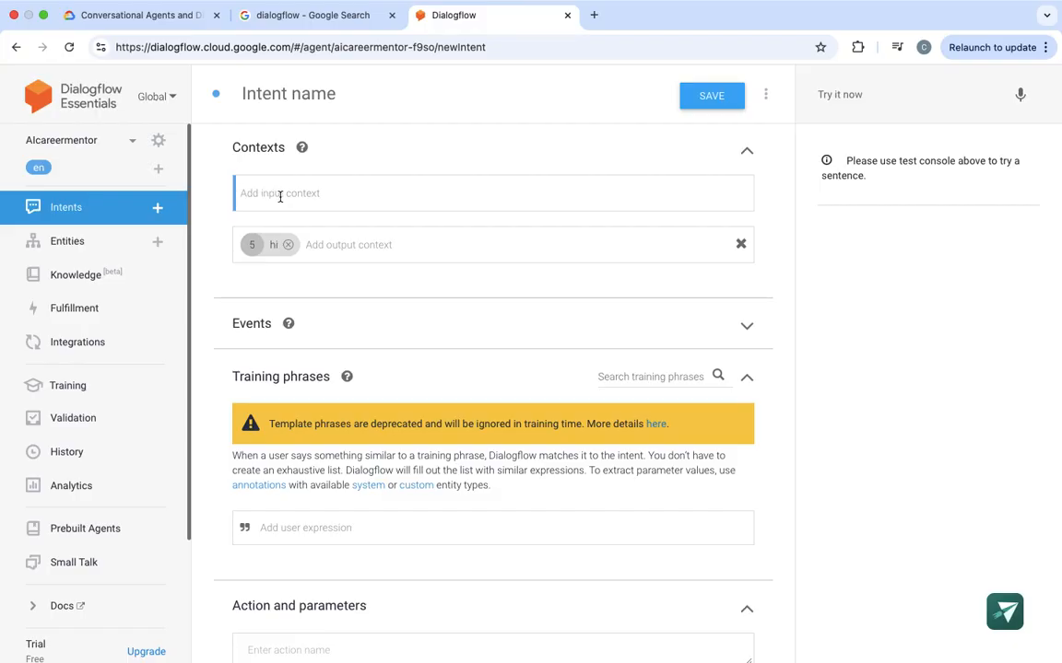
type("Whats")
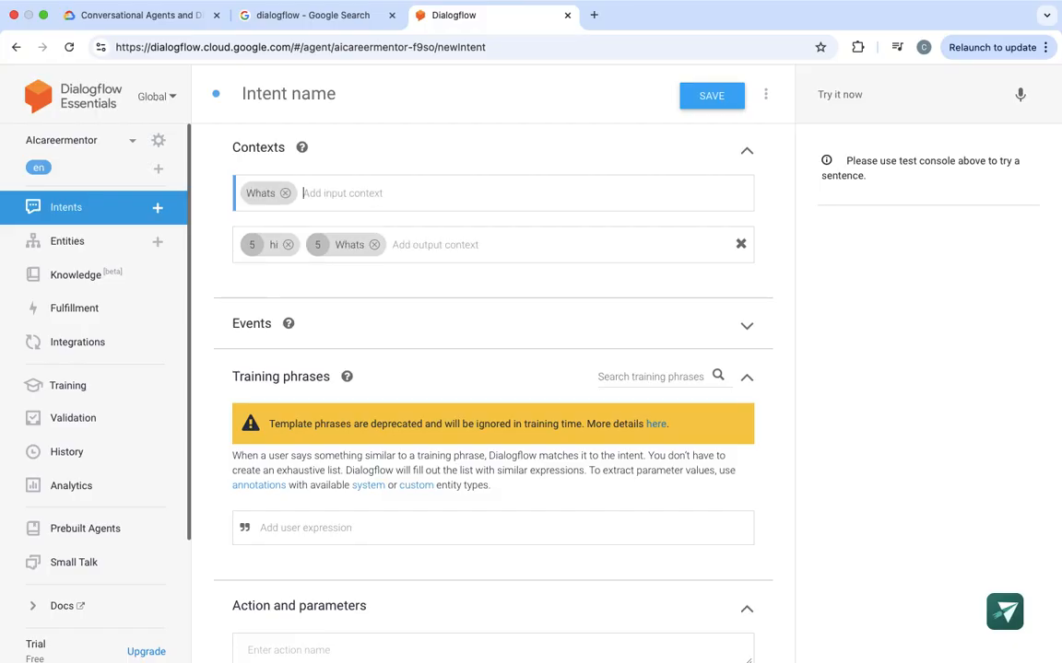
type(" the weat")
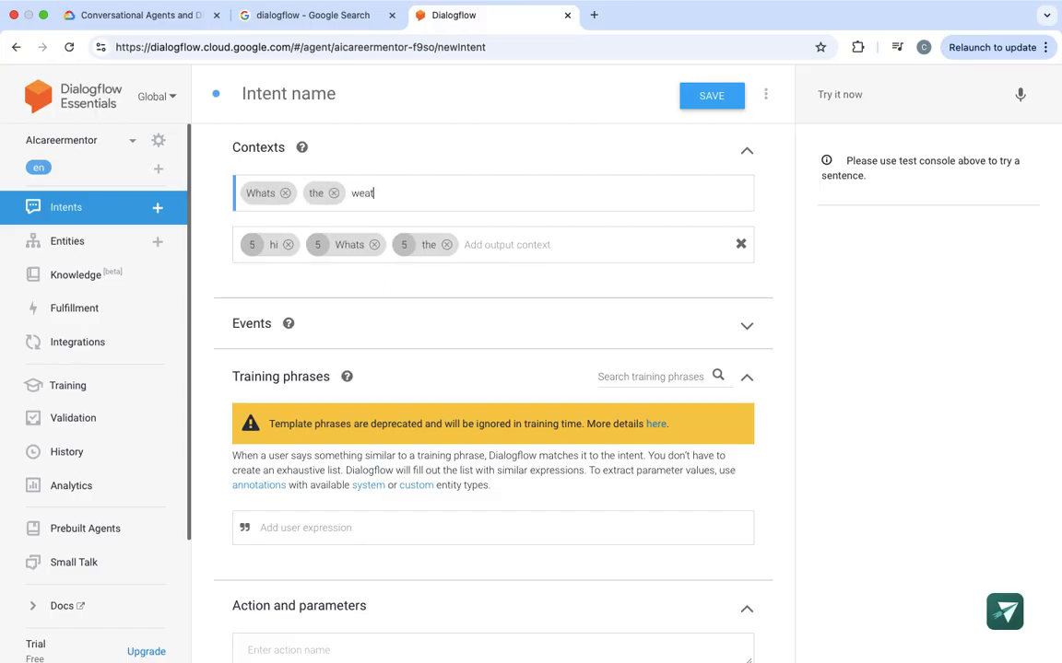
type("her like")
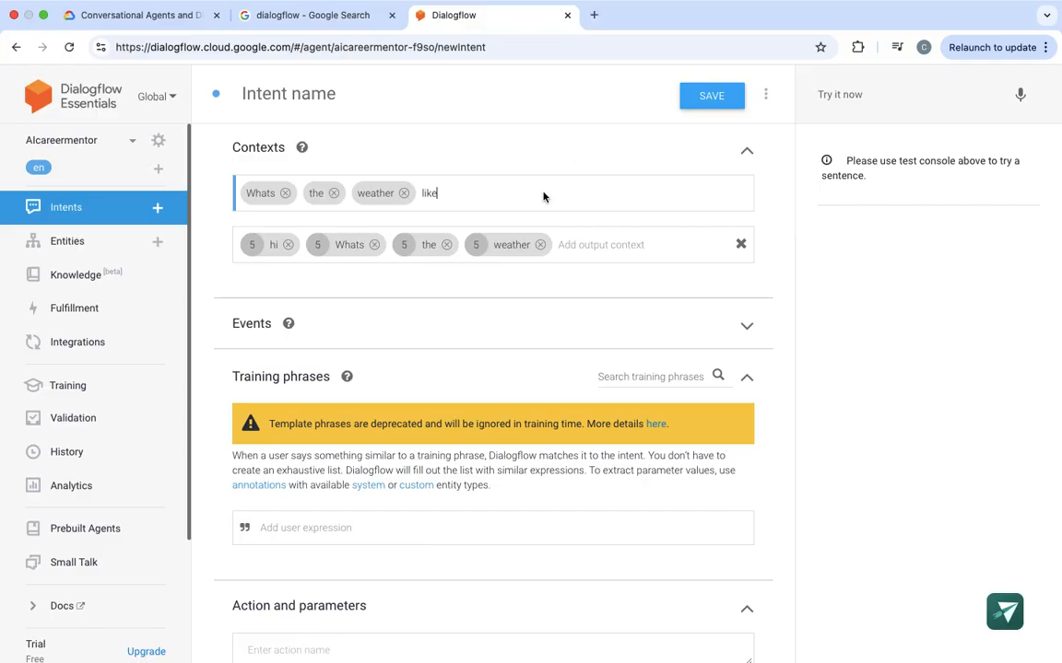
Name the new intent Greeting and save it.
scroll(505, 374, "down", 5)
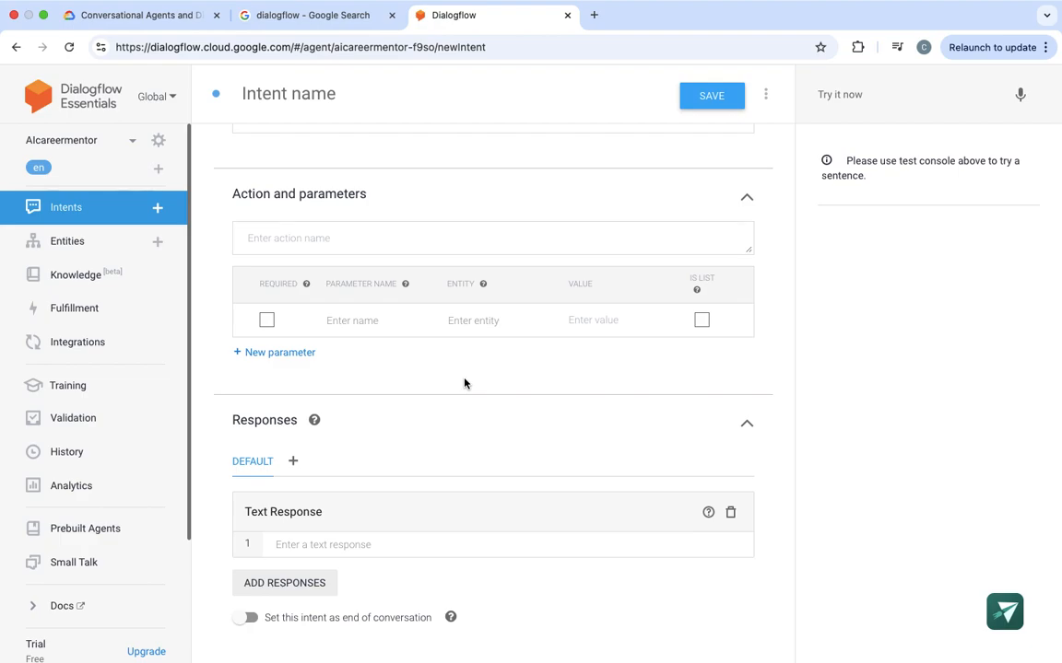
left_click(715, 98)
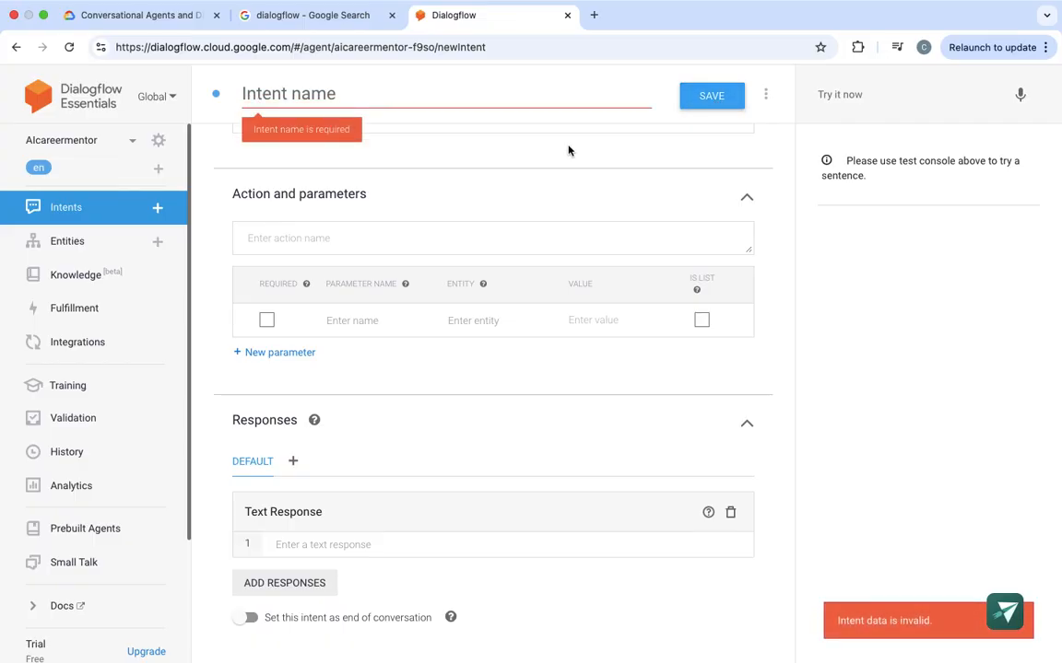
left_click(459, 94)
type("Test")
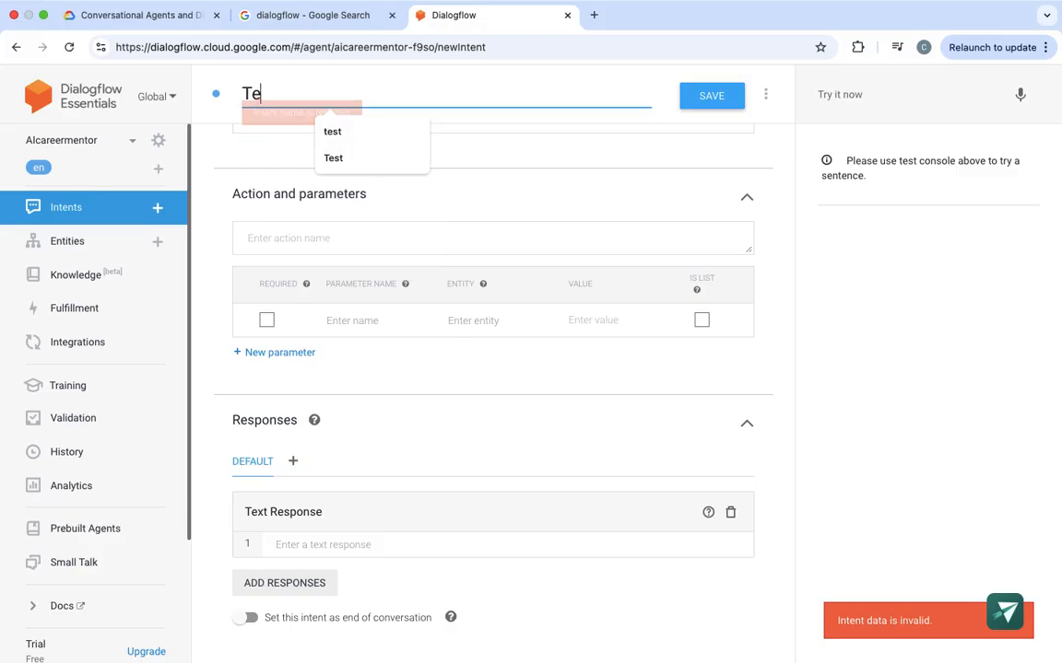
left_click(349, 130)
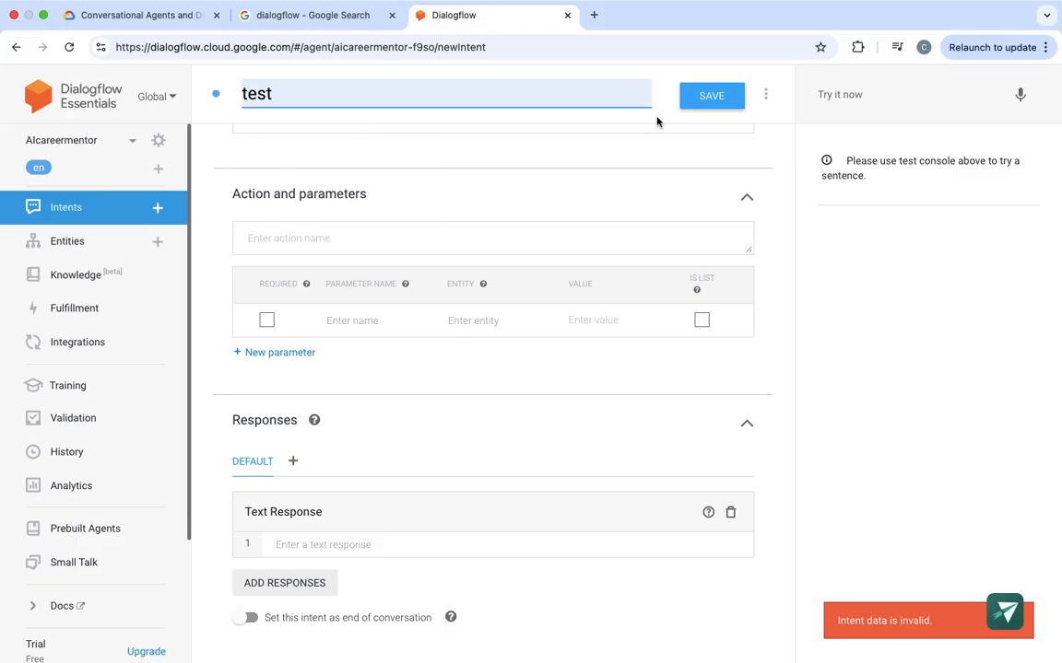
double_click(301, 95)
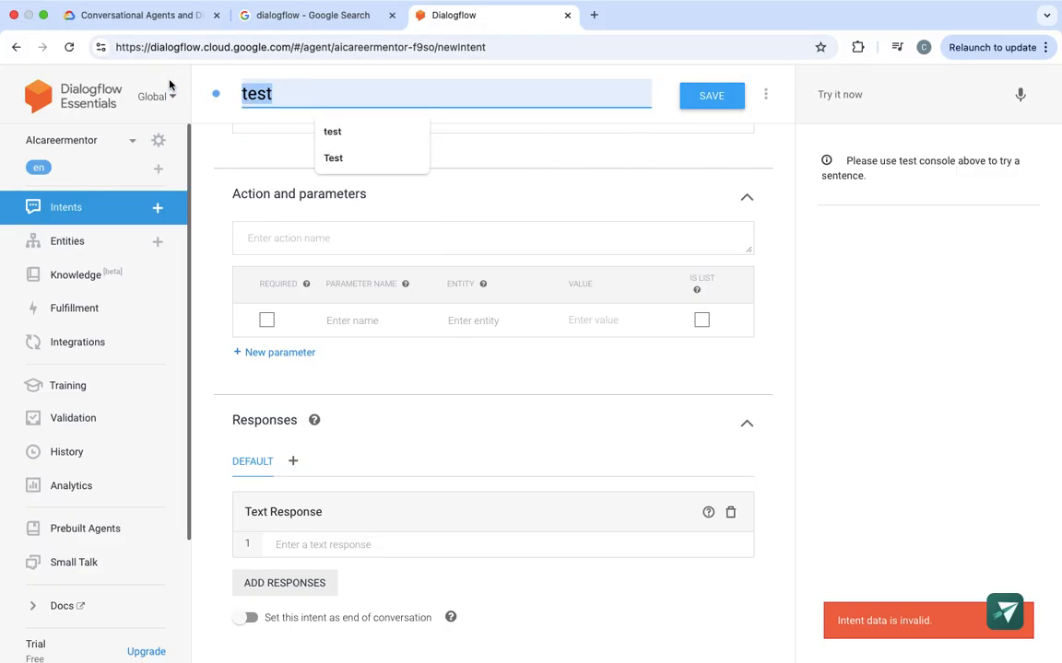
type("Greeting")
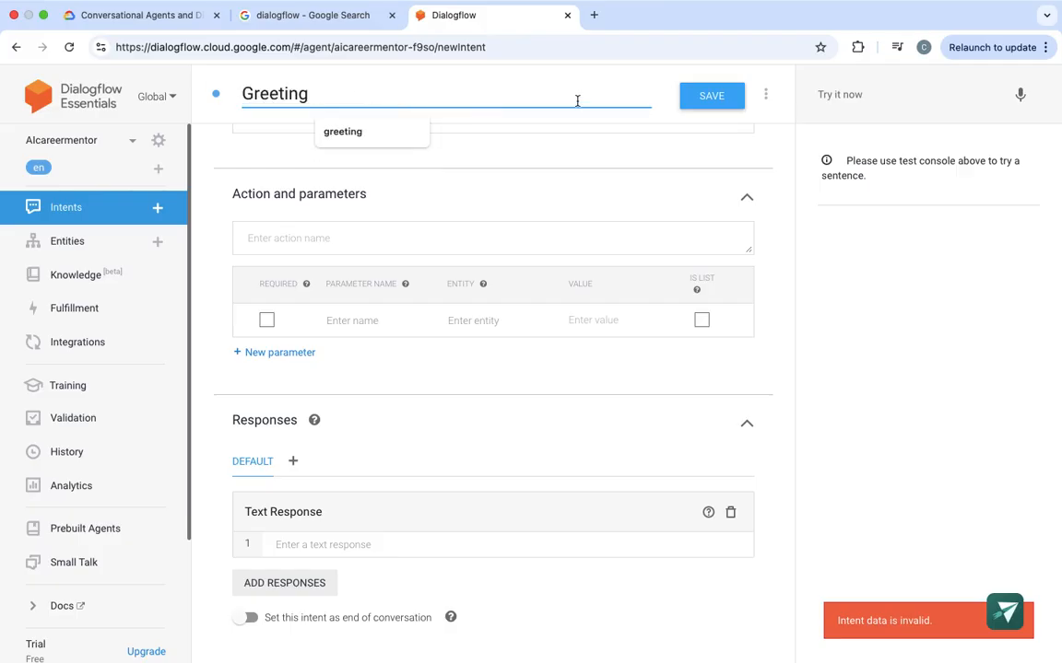
left_click(723, 96)
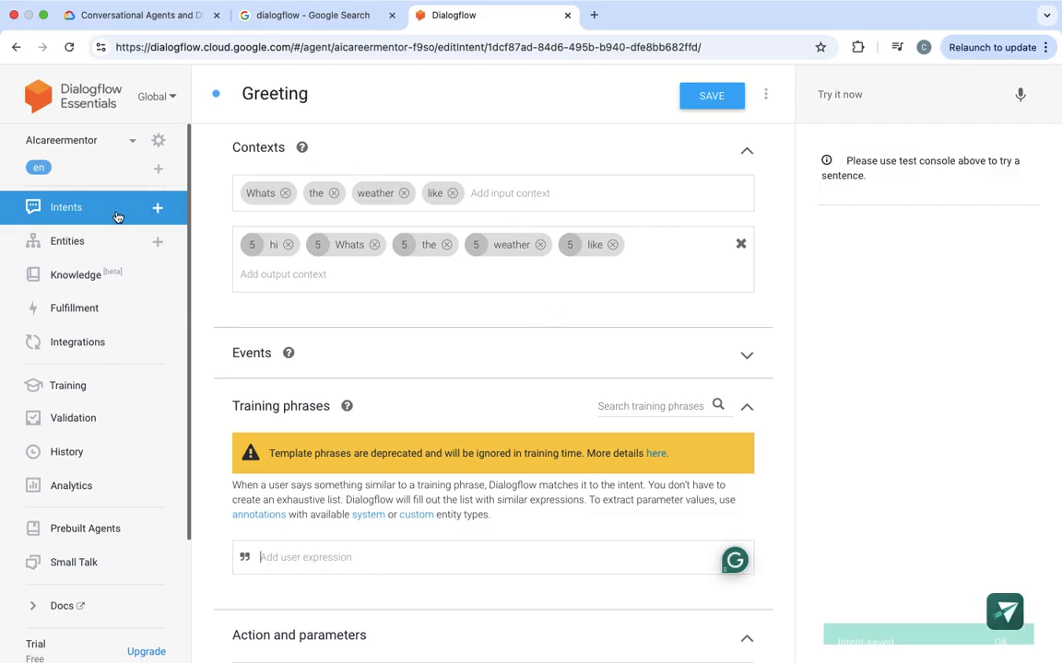
Start a new custom entity named Restaruant and open its first entry for editing.
left_click(85, 236)
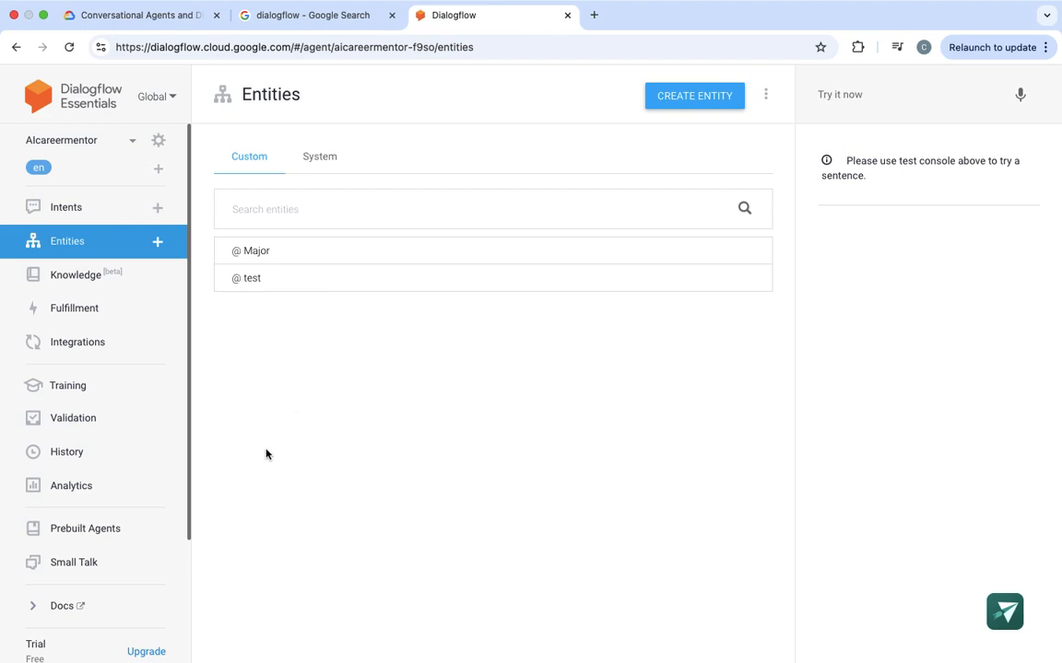
left_click(160, 246)
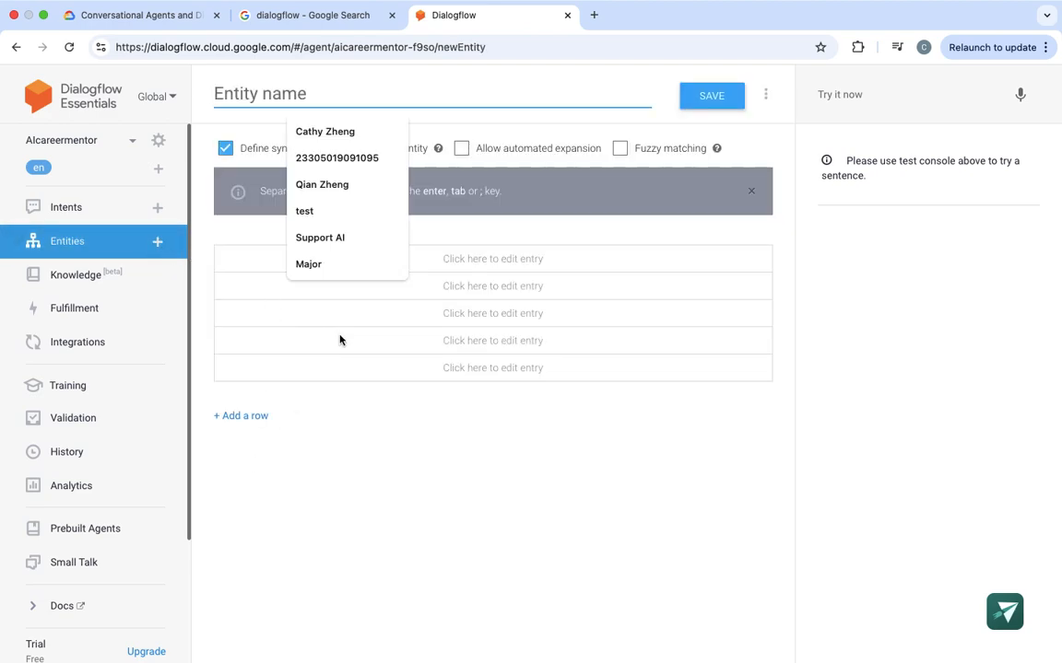
left_click(368, 469)
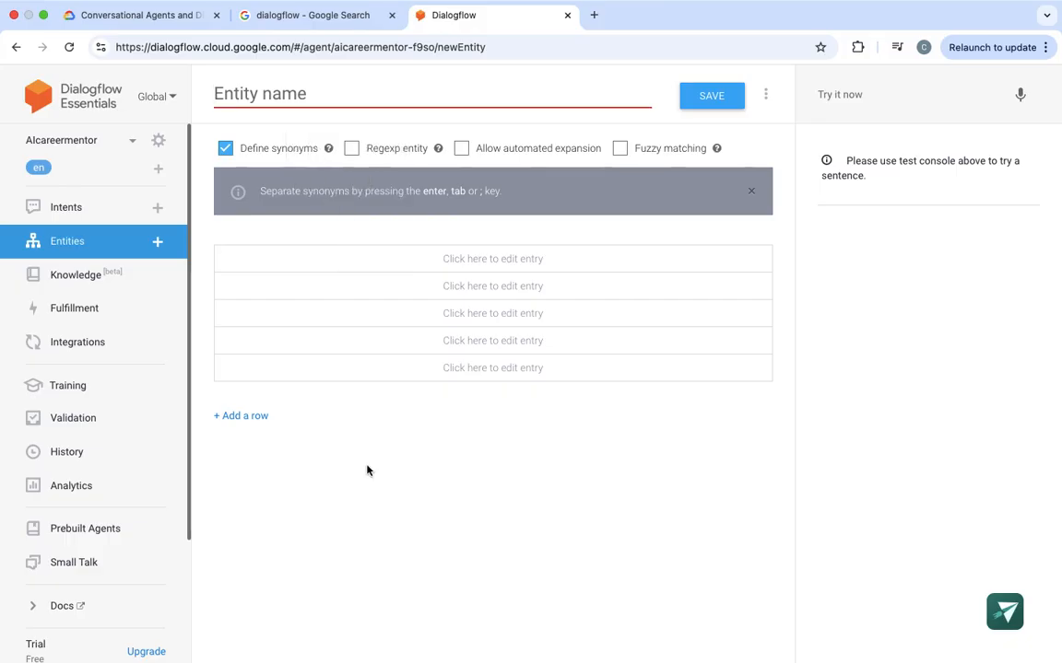
left_click(344, 93)
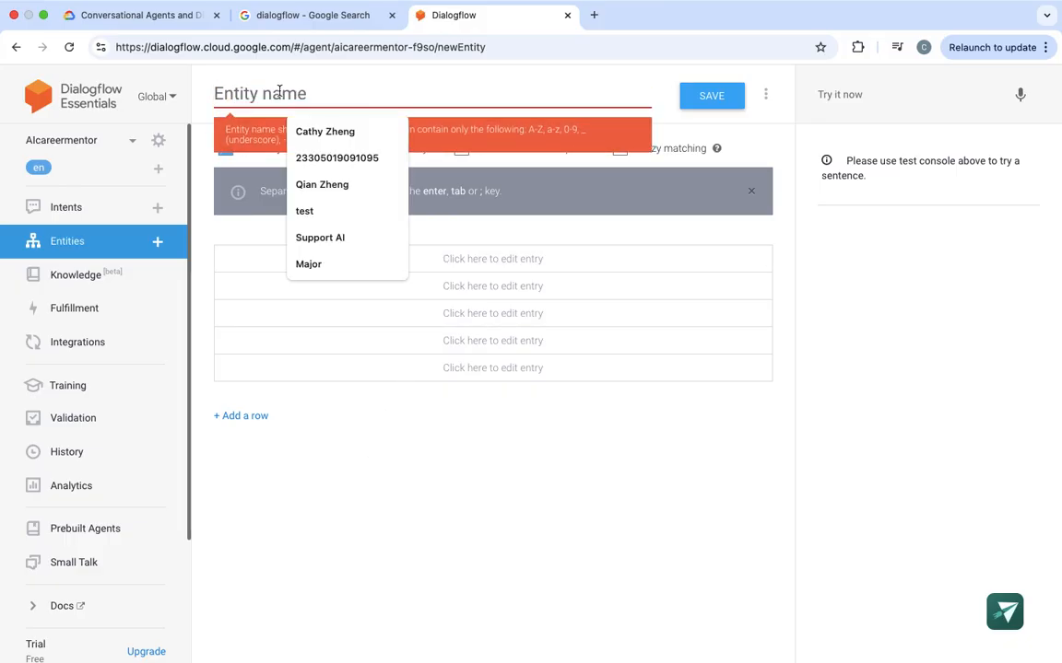
type("Restaruant")
left_click(398, 270)
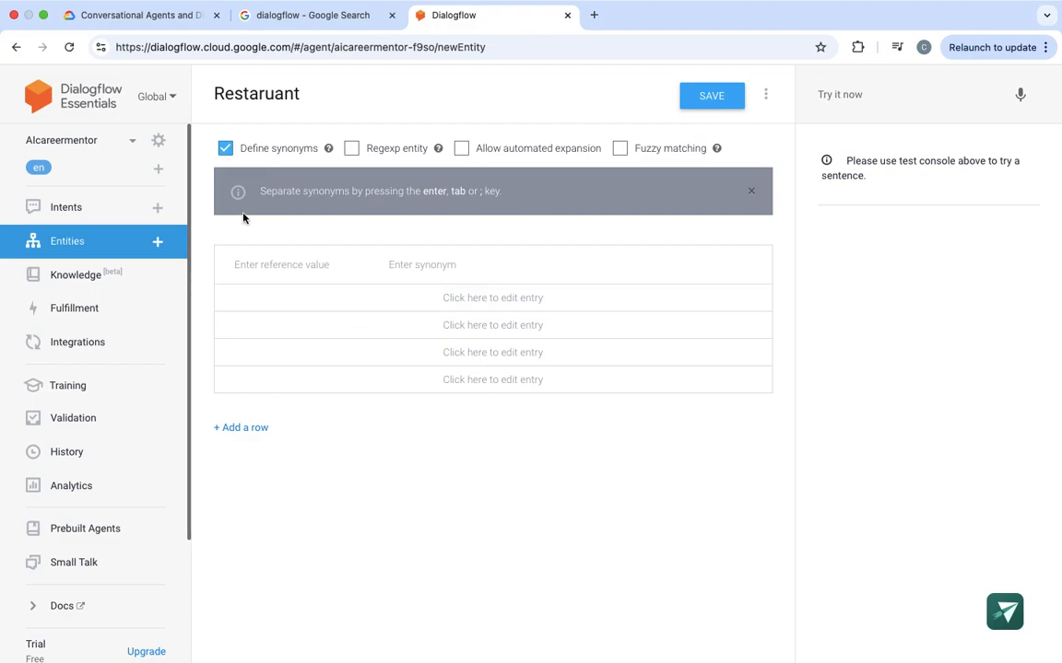
Discard the unsaved Restaruant entity and return to the list of entities.
left_click(157, 245)
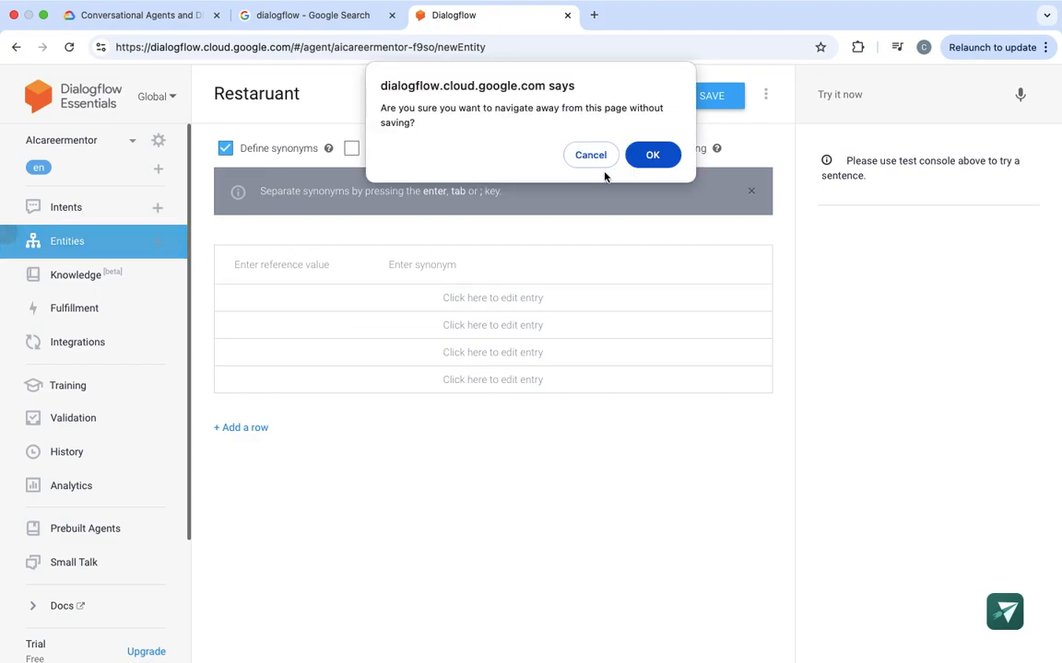
left_click(651, 156)
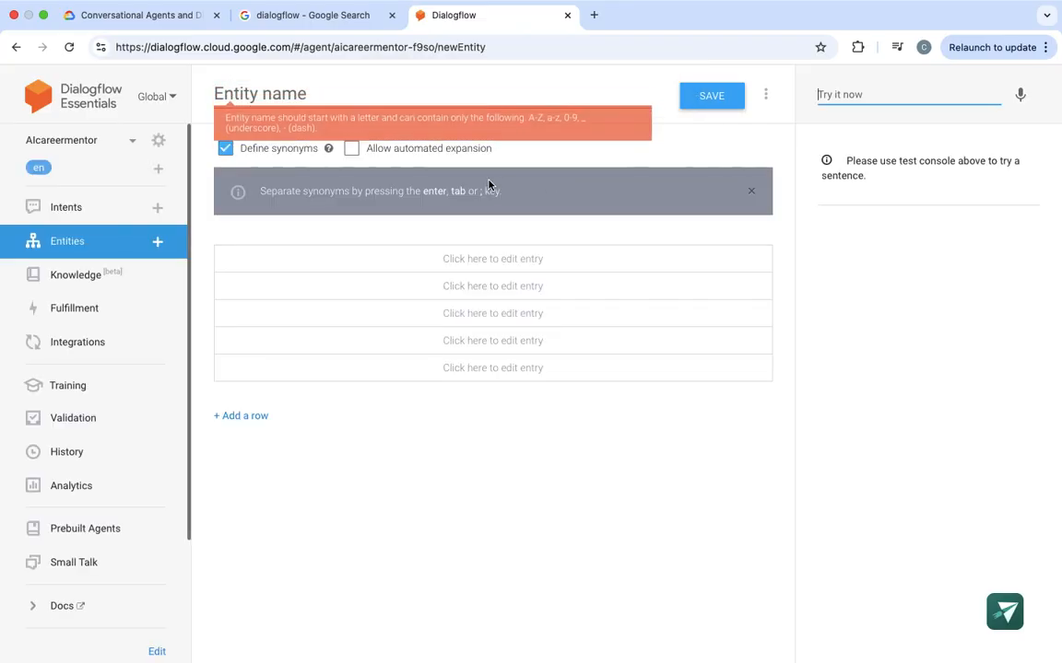
left_click(157, 245)
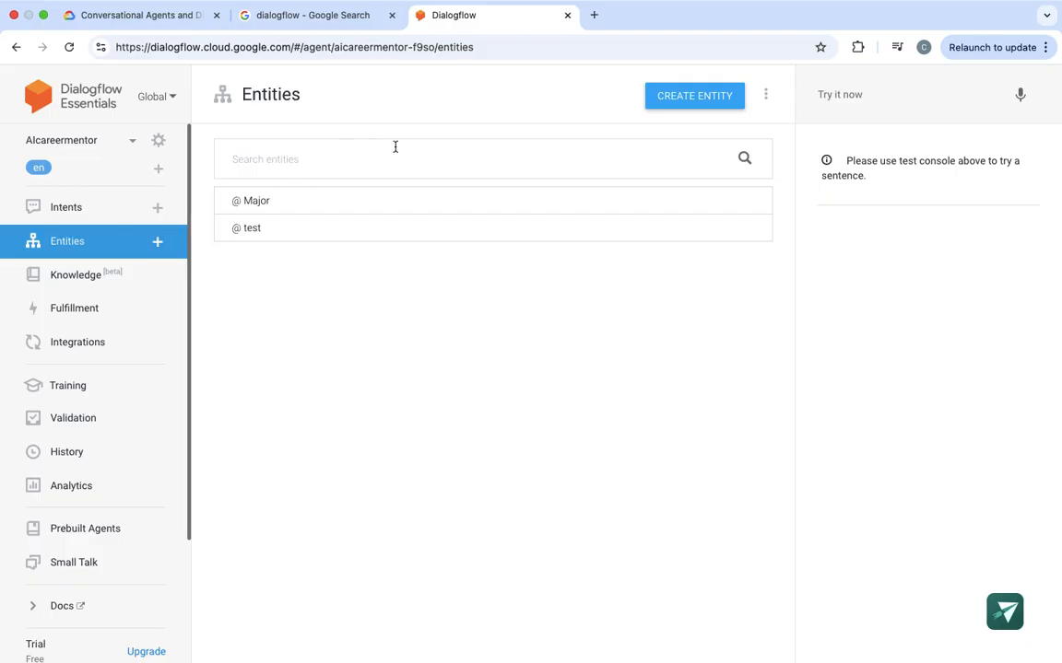
left_click(682, 96)
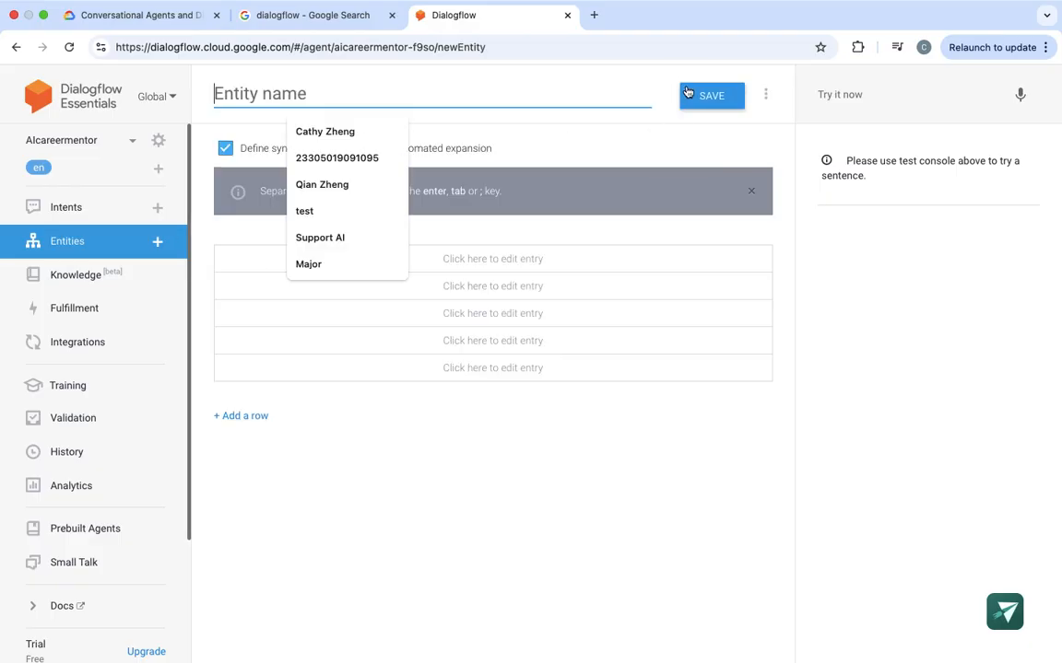
left_click(686, 93)
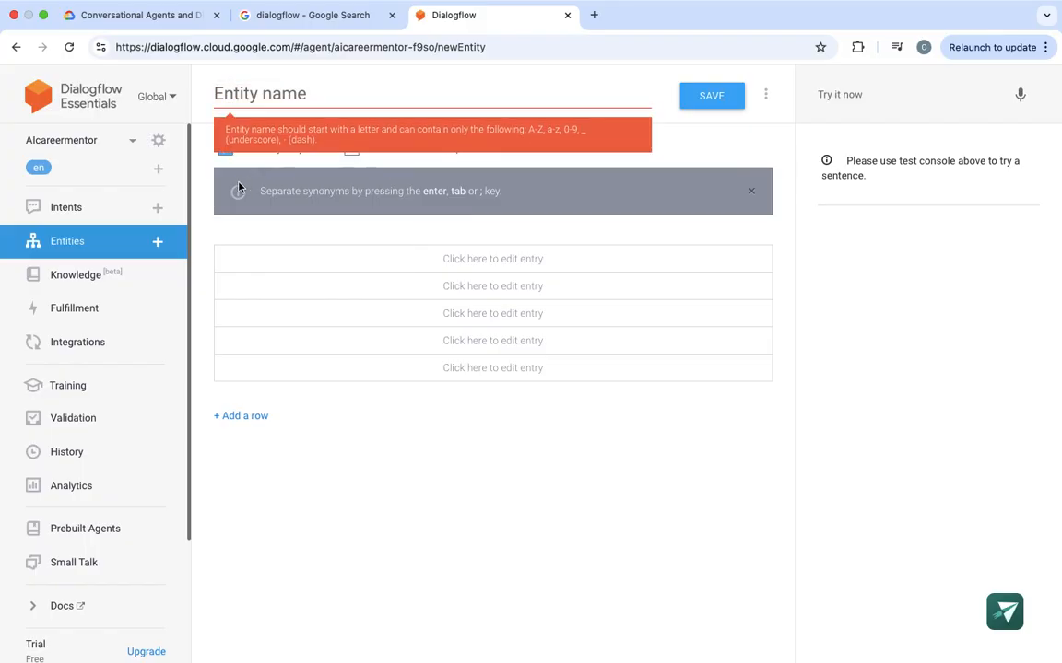
left_click(83, 215)
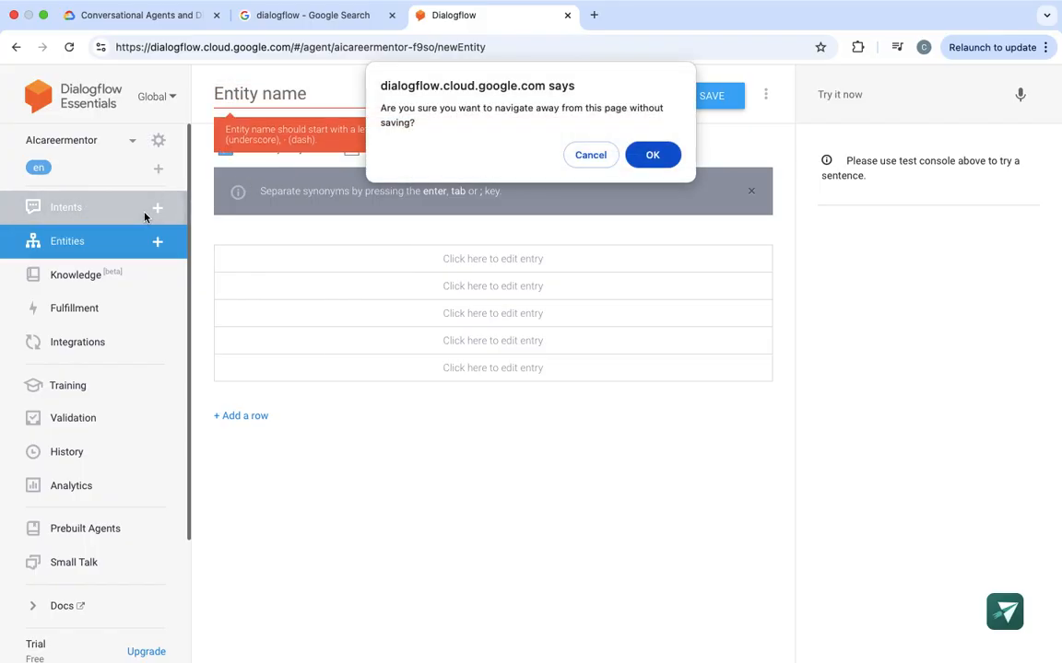
left_click(652, 154)
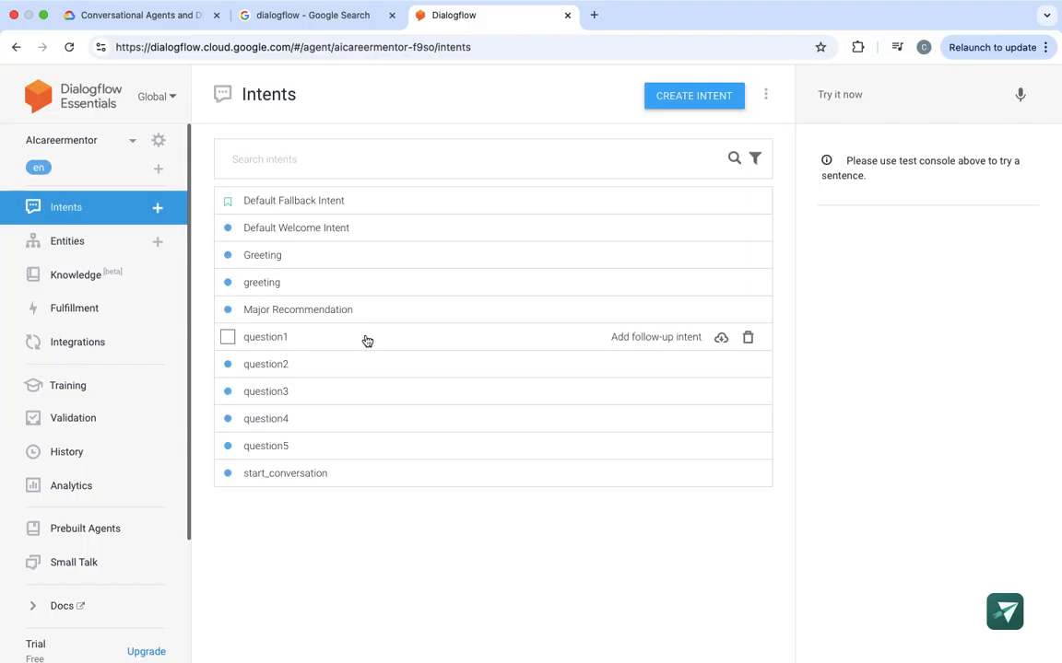
Open the Default Fallback Intent and examine its default text responses.
left_click(345, 201)
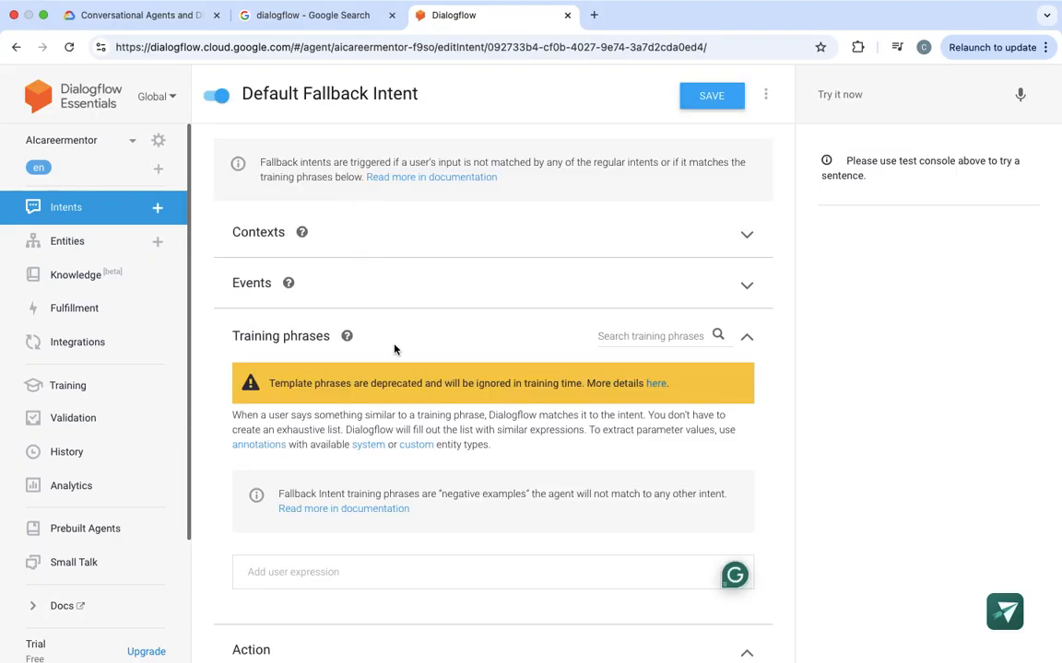
scroll(392, 399, "down", 1)
scroll(391, 399, "down", 10)
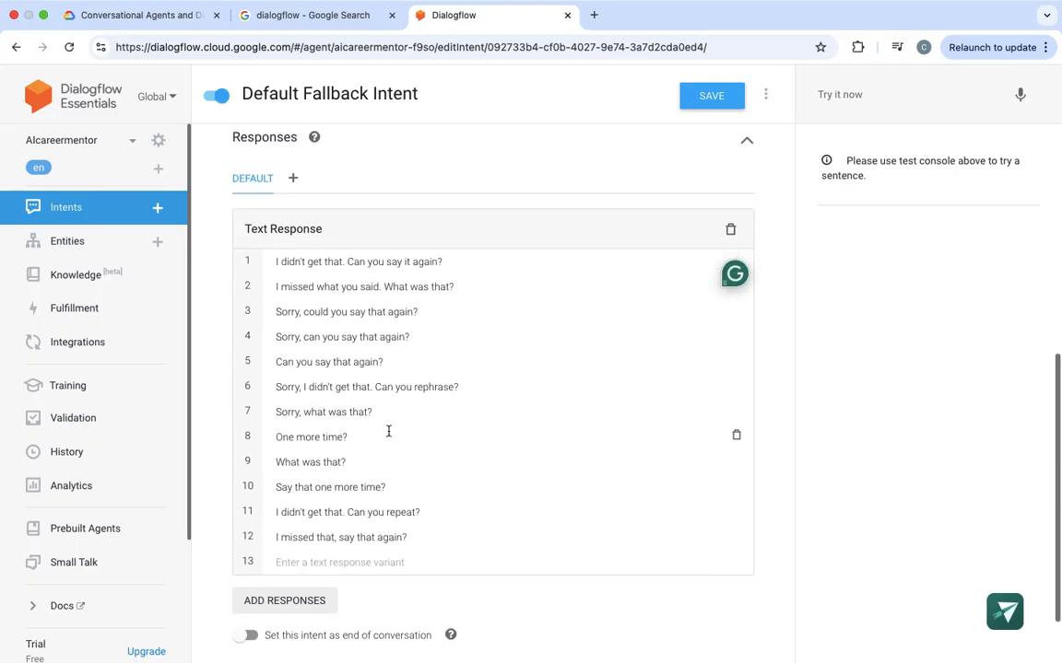
left_click(292, 177)
left_click(558, 150)
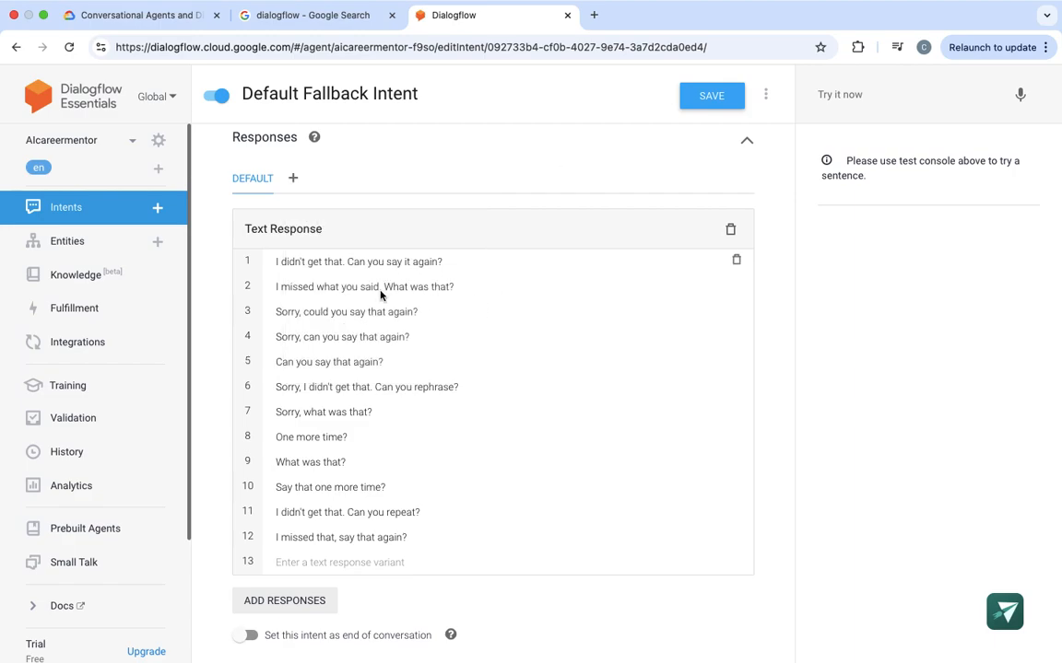
scroll(350, 263, "down", 1)
scroll(411, 336, "up", 2)
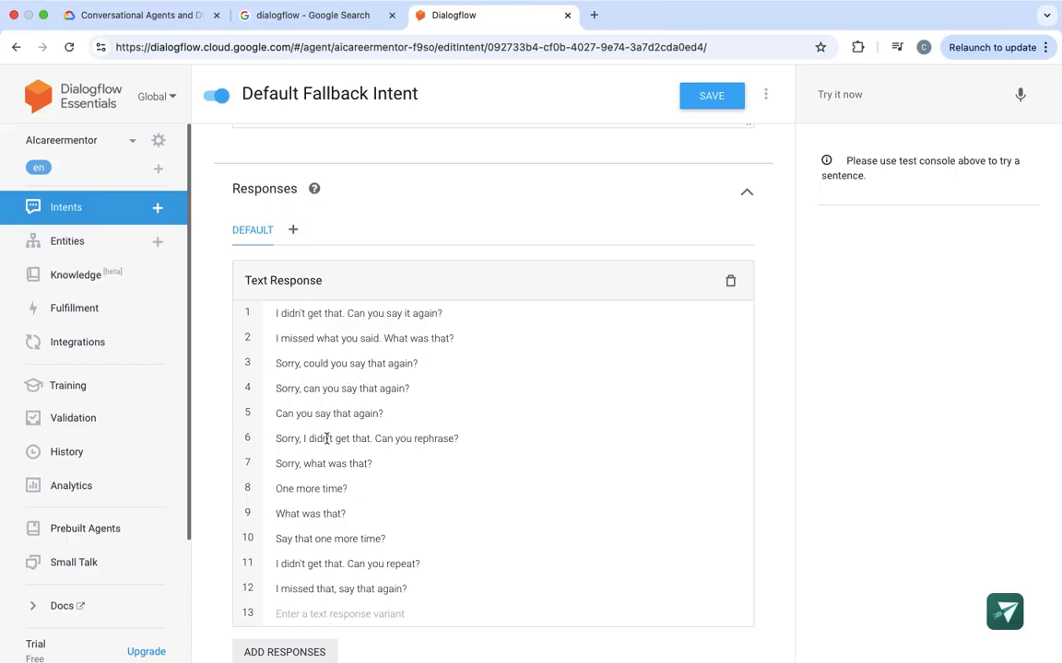
scroll(410, 484, "down", 2)
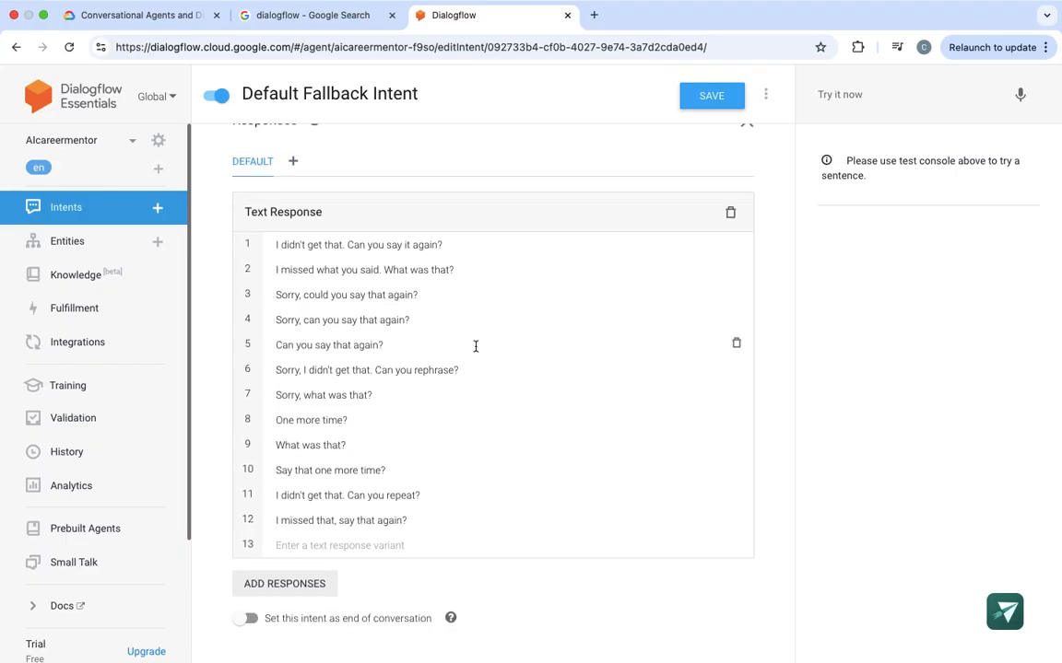
left_click(302, 246)
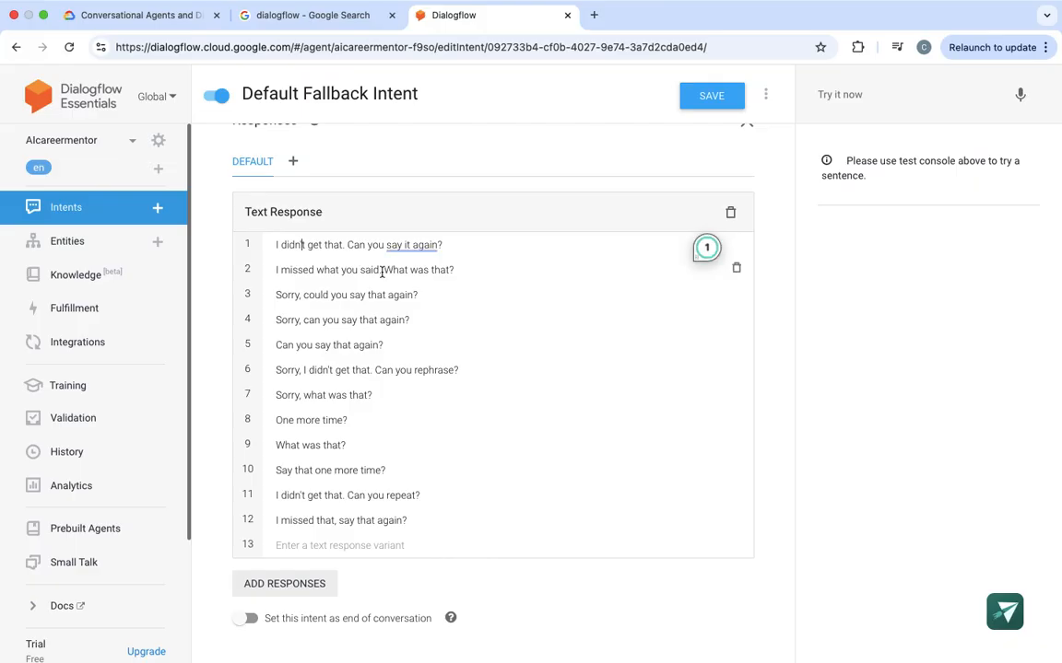
scroll(352, 373, "down", 1)
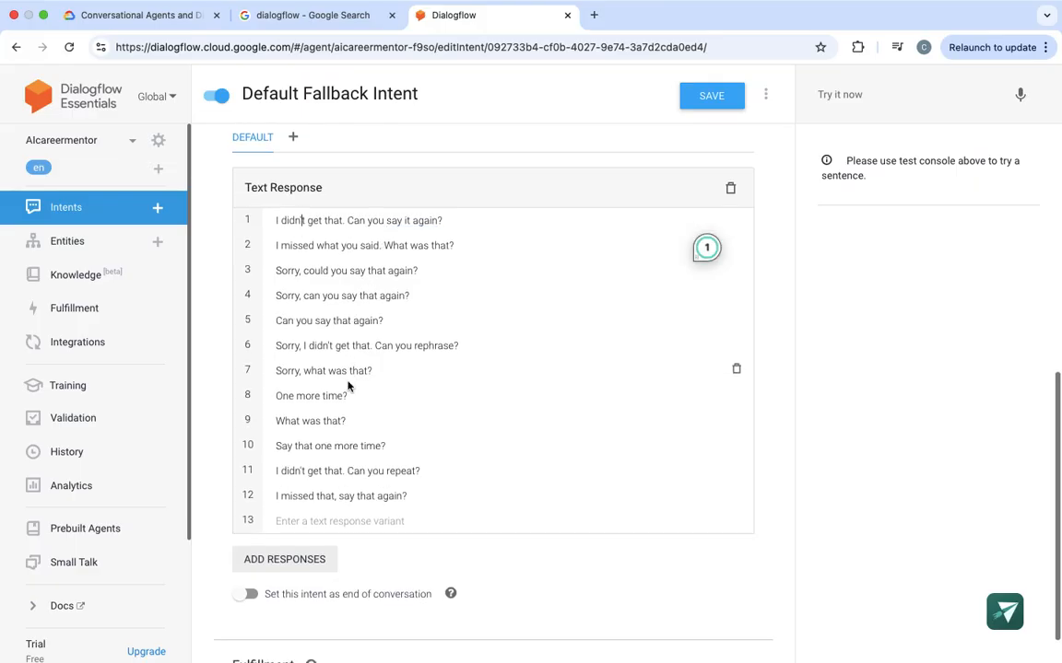
Add a second text response block to the Default Fallback Intent with the variant Order.
left_click(297, 562)
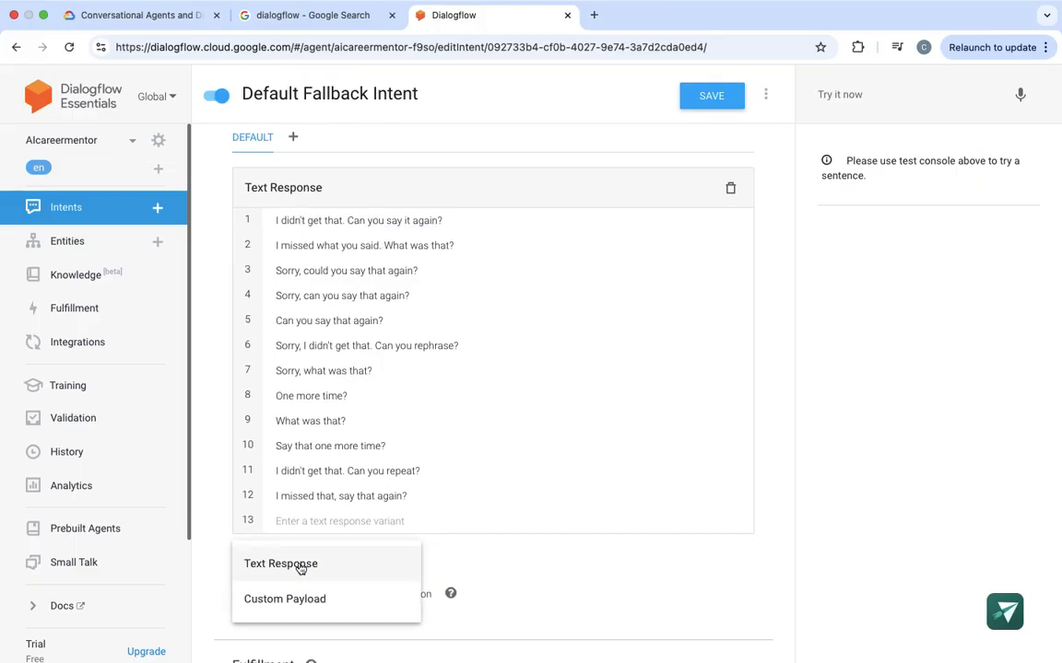
left_click(339, 564)
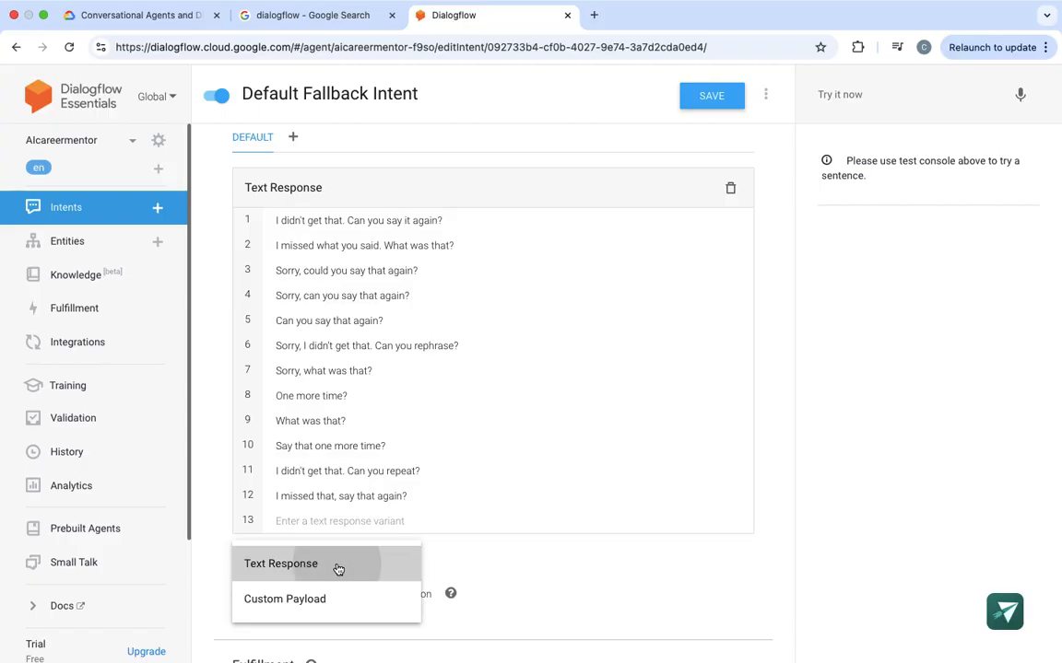
right_click(282, 597)
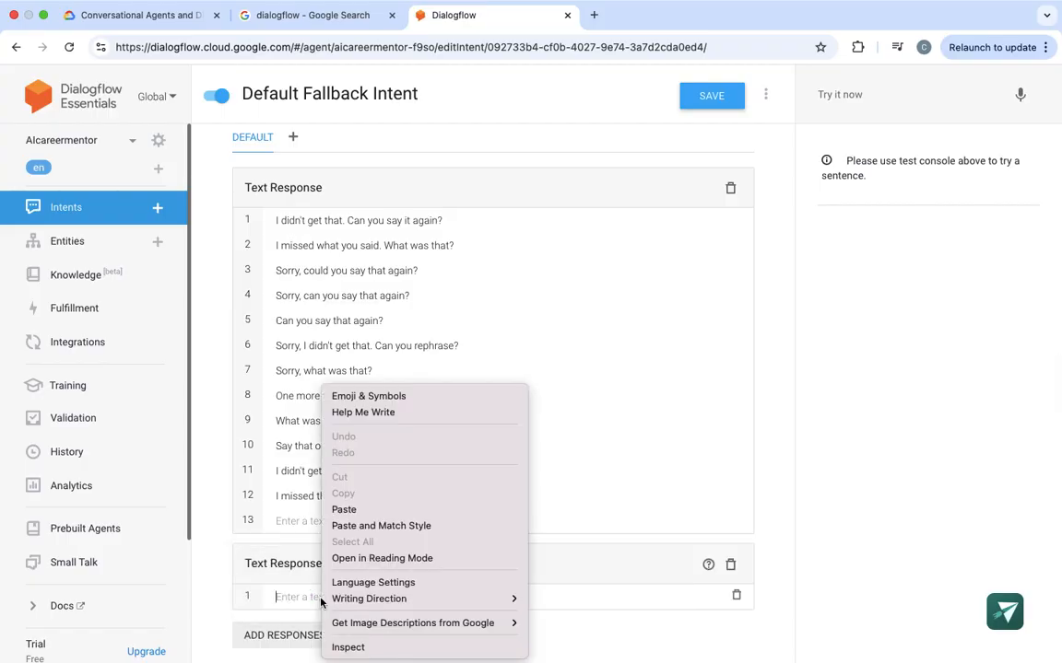
left_click(288, 594)
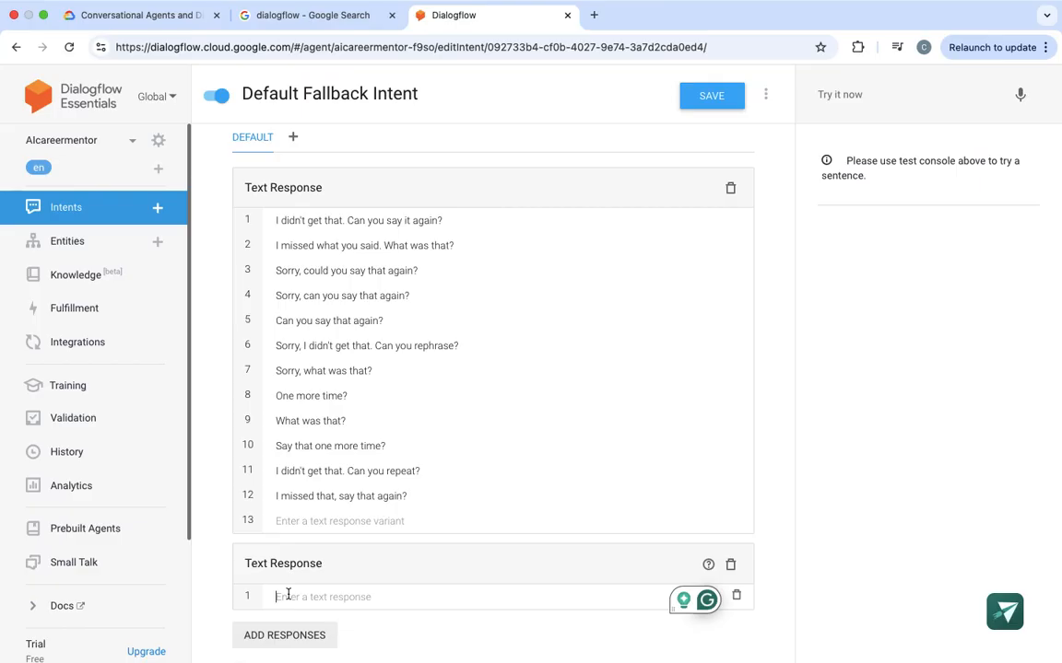
type("O")
key("BackSpace")
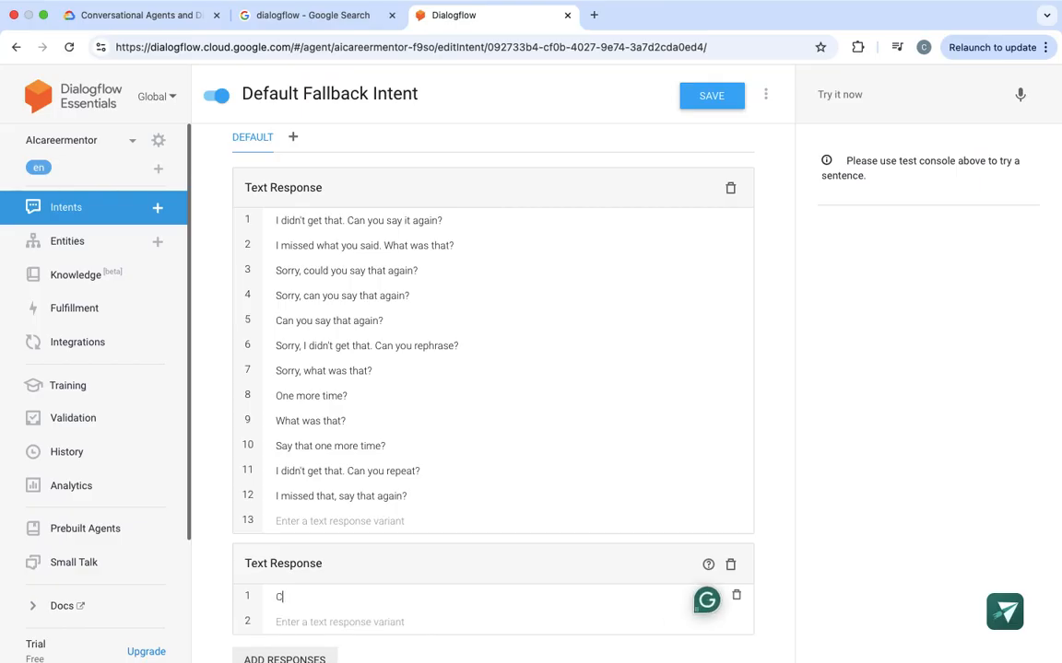
type("Order")
key("Return")
Enable the fulfillment webhook calls for this intent and for slot filling, and save the intent.
scroll(326, 486, "down", 3)
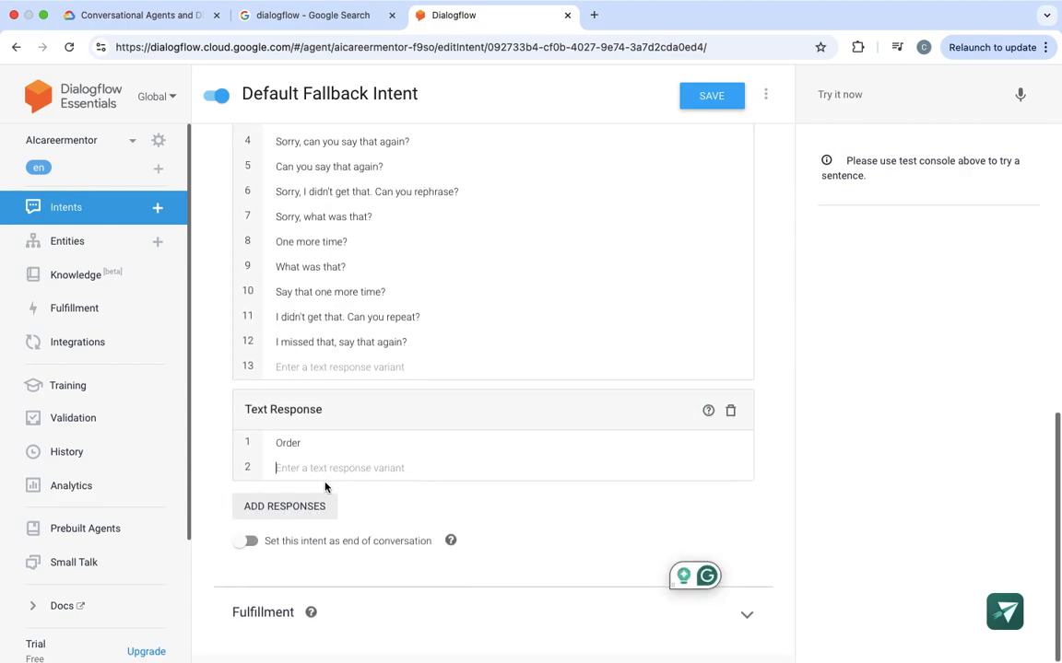
left_click(258, 620)
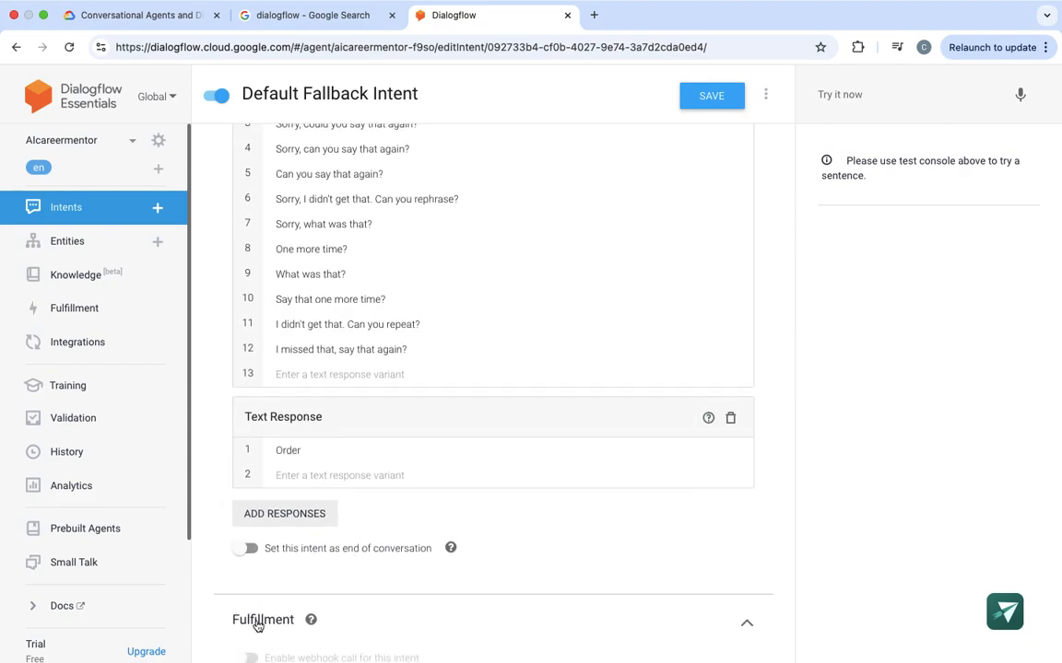
scroll(339, 541, "down", 2)
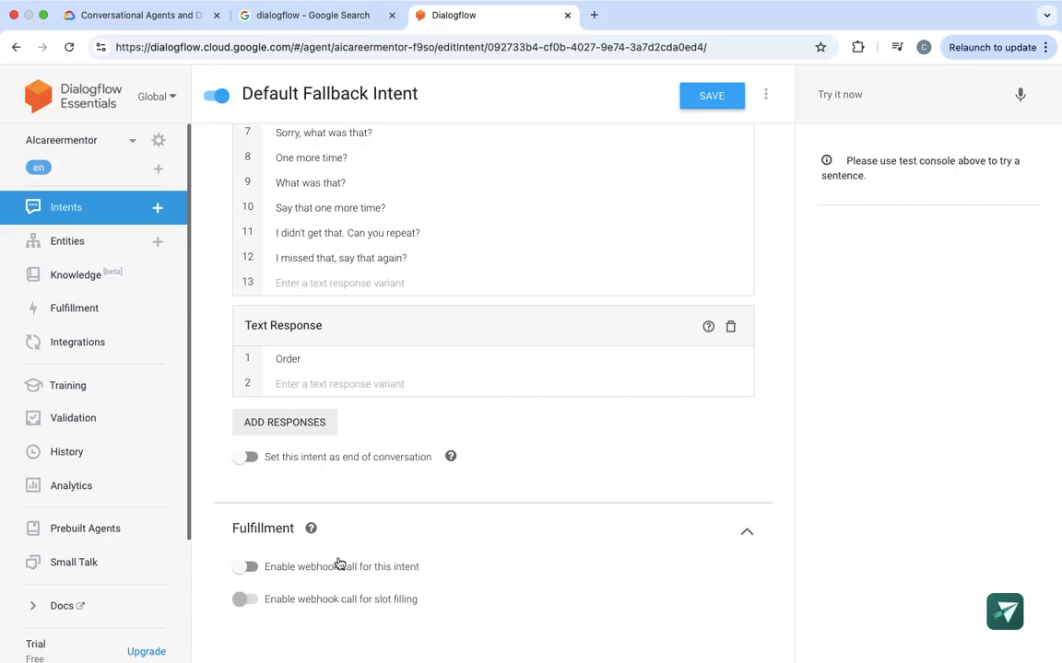
left_click(246, 567)
left_click(241, 601)
left_click(710, 108)
Test the agent in the test console with the message Hi.
left_click(840, 96)
type("Hi")
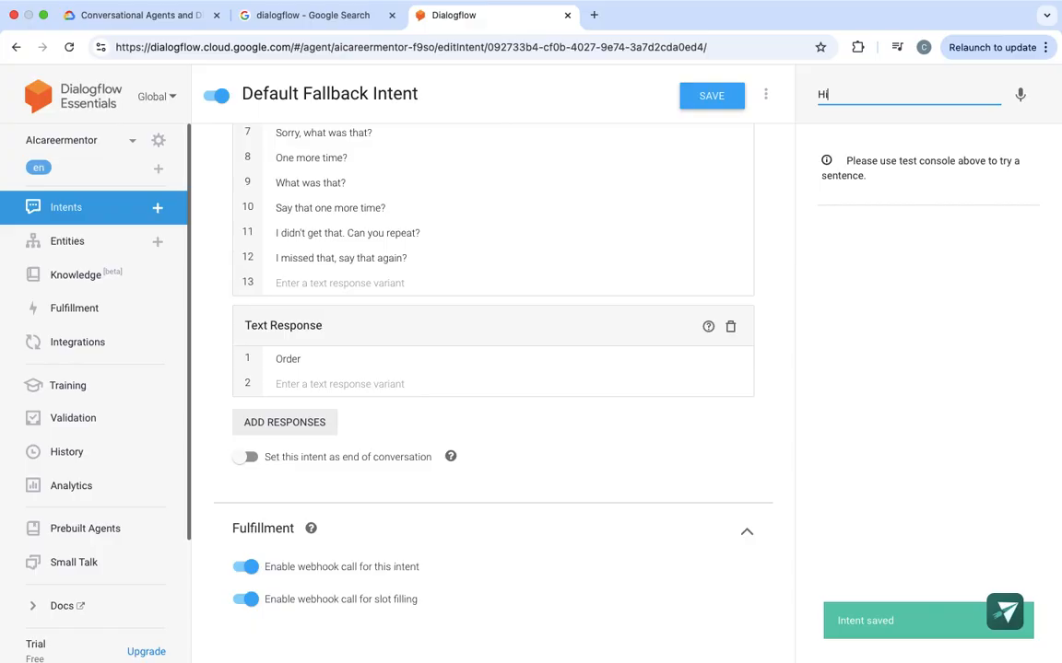
key("Return")
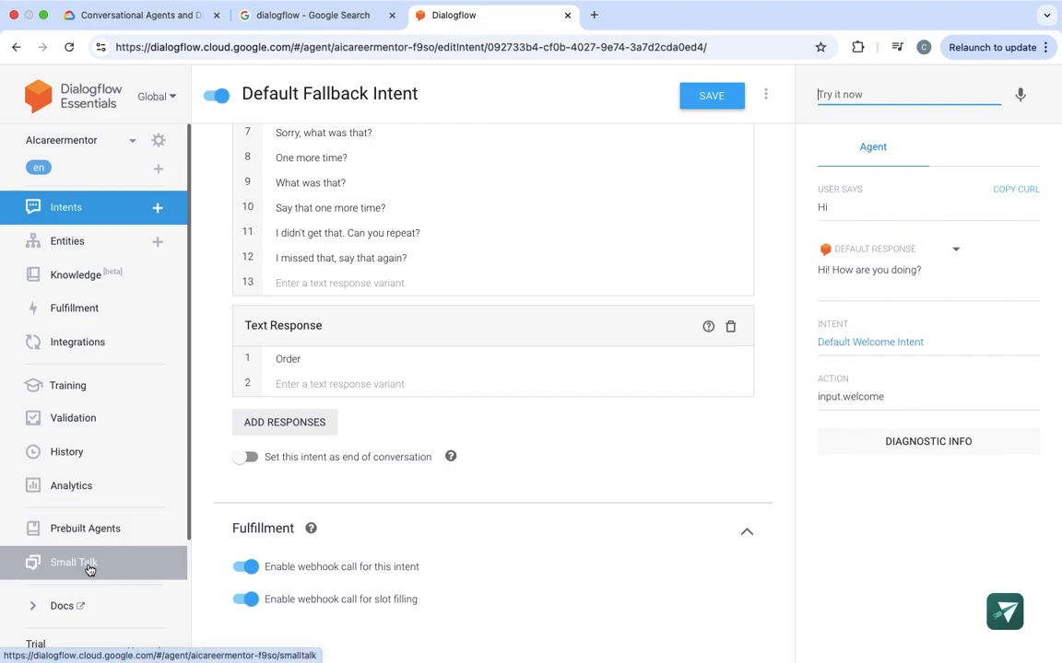
Open the agent's Integrations page and examine the available telephony, text-based and open source integrations.
scroll(88, 571, "down", 3)
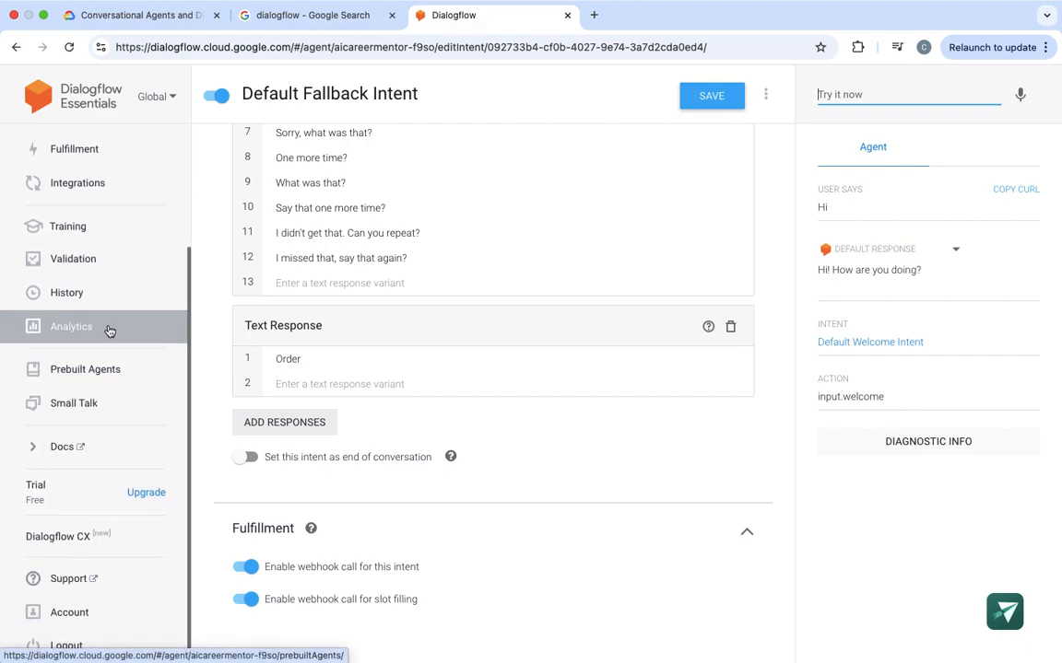
left_click(106, 189)
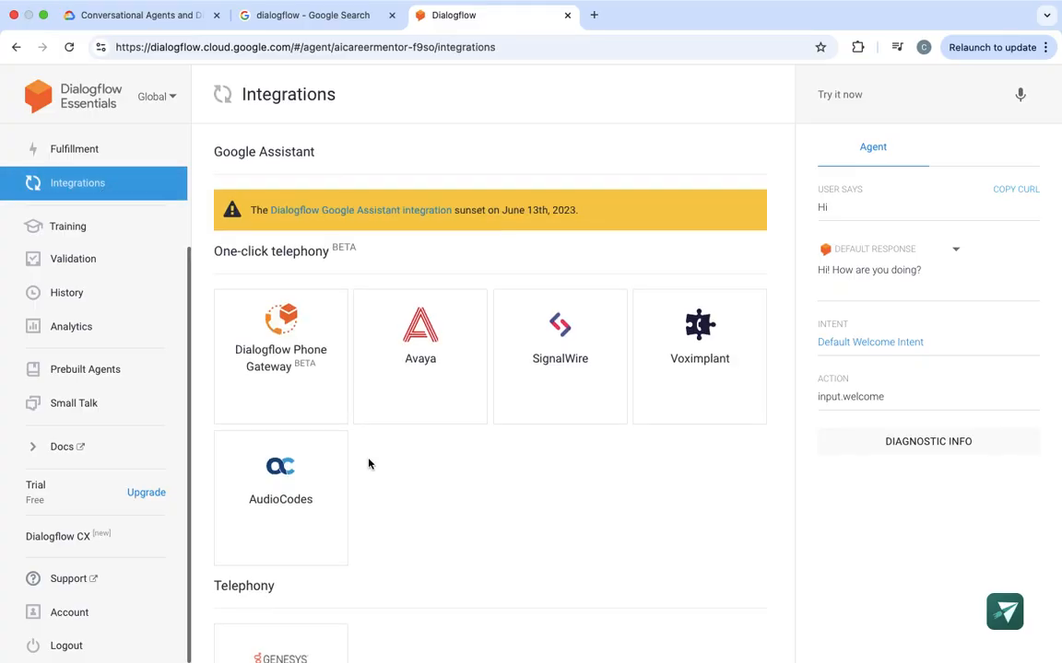
scroll(369, 463, "down", 10)
scroll(368, 464, "up", 1)
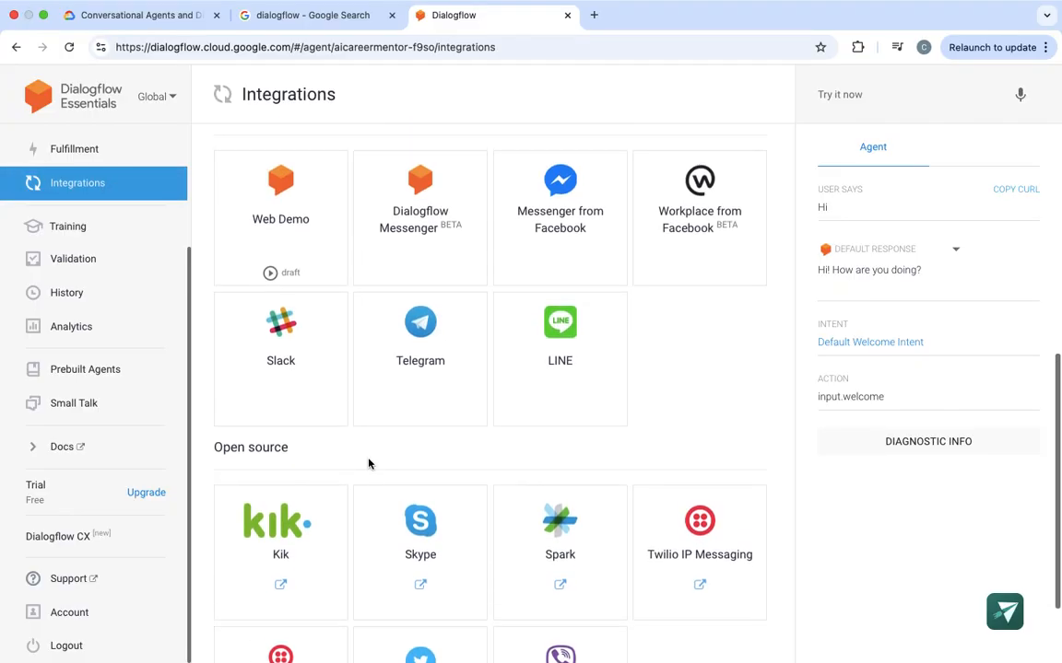
scroll(368, 470, "down", 2)
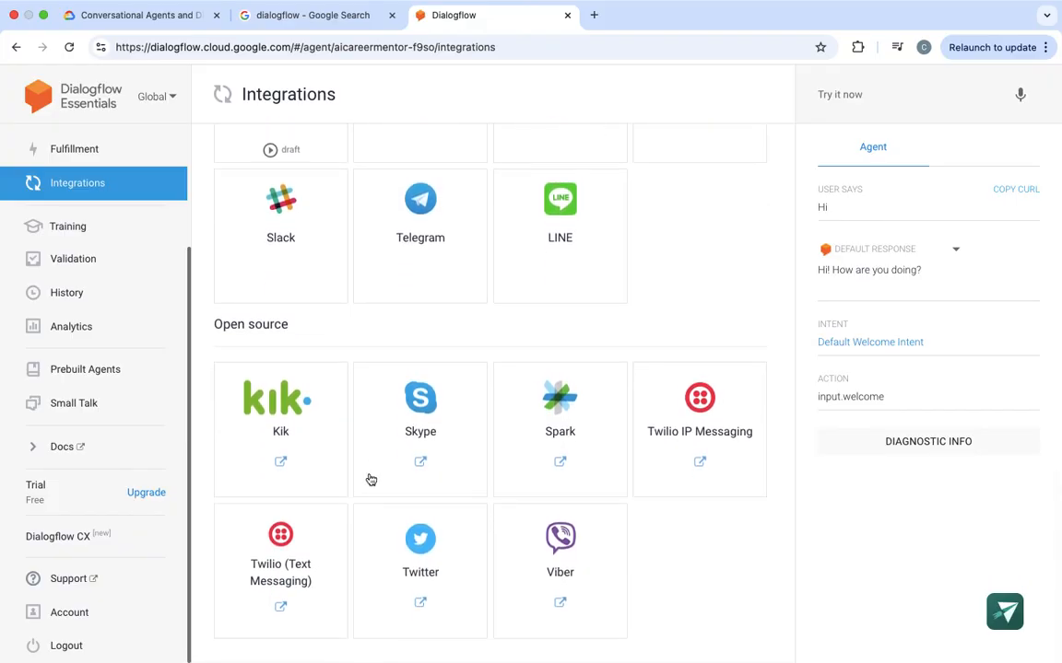
scroll(415, 433, "up", 3)
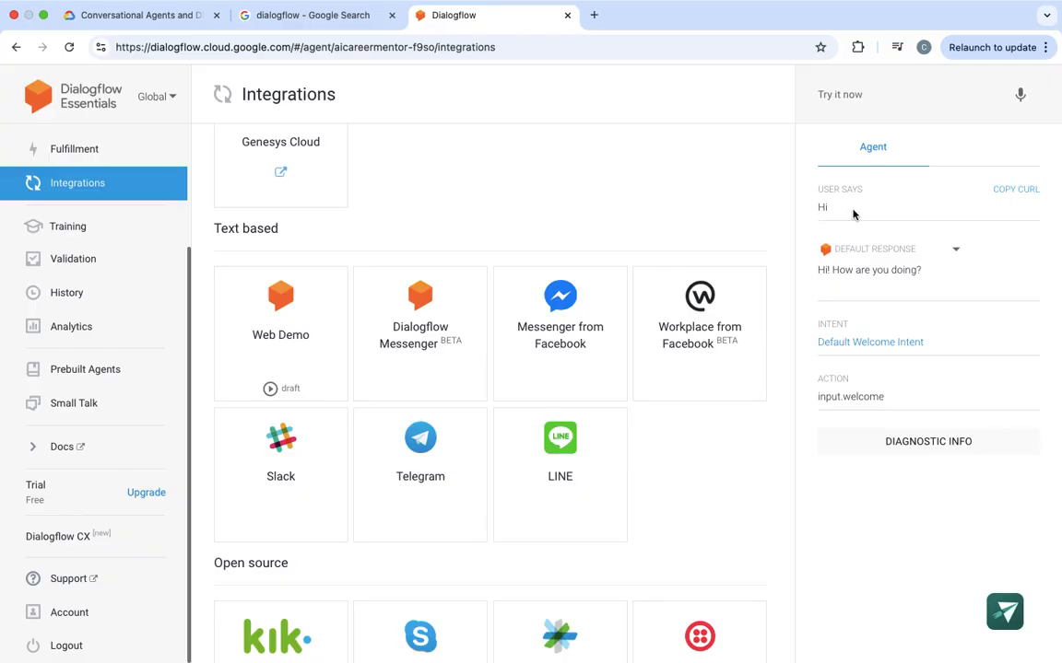
left_click(849, 95)
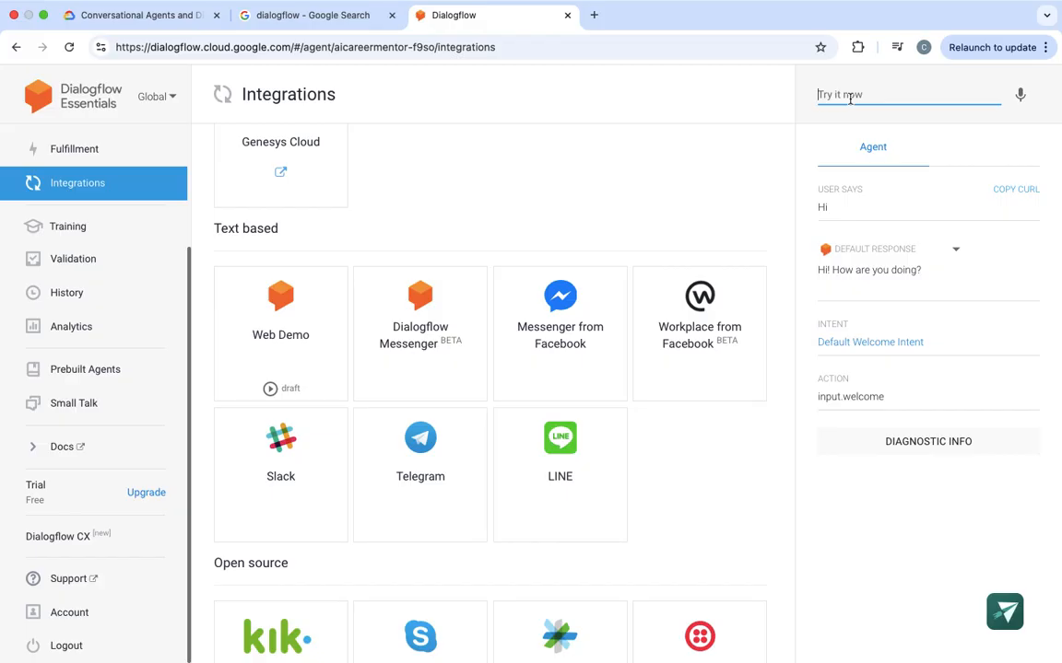
Open the agent's Analytics page.
left_click(102, 326)
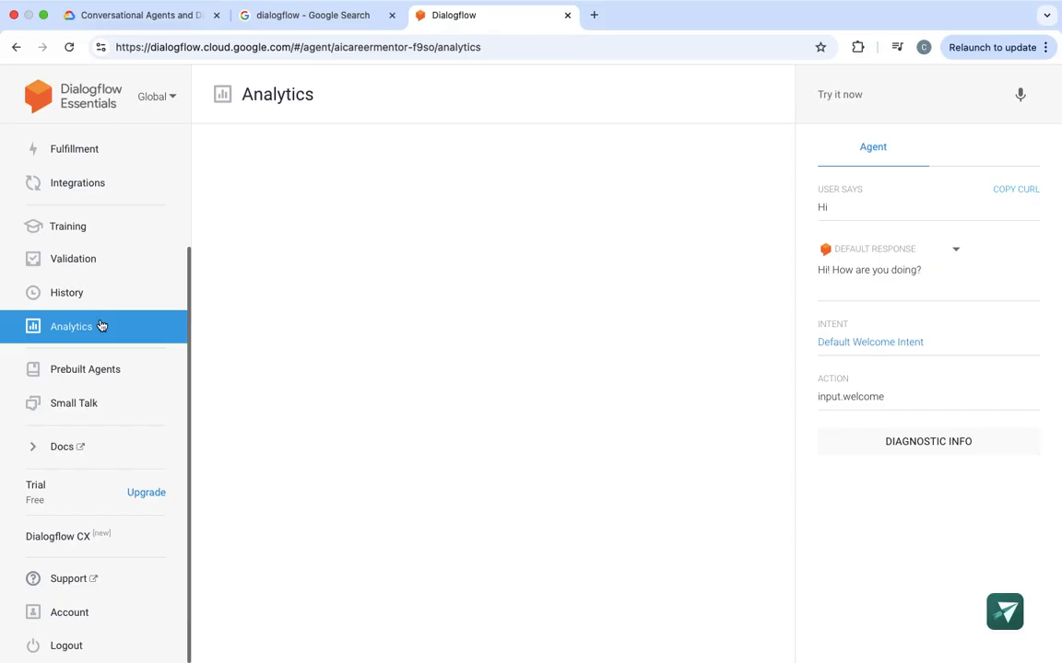
left_click(83, 410)
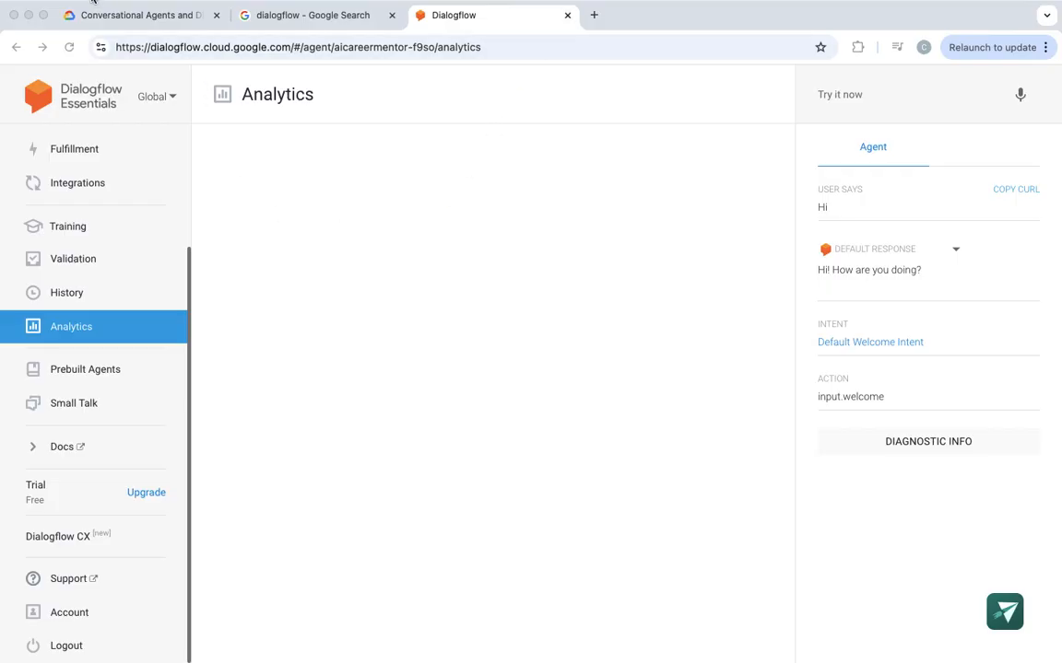
left_click(43, 16)
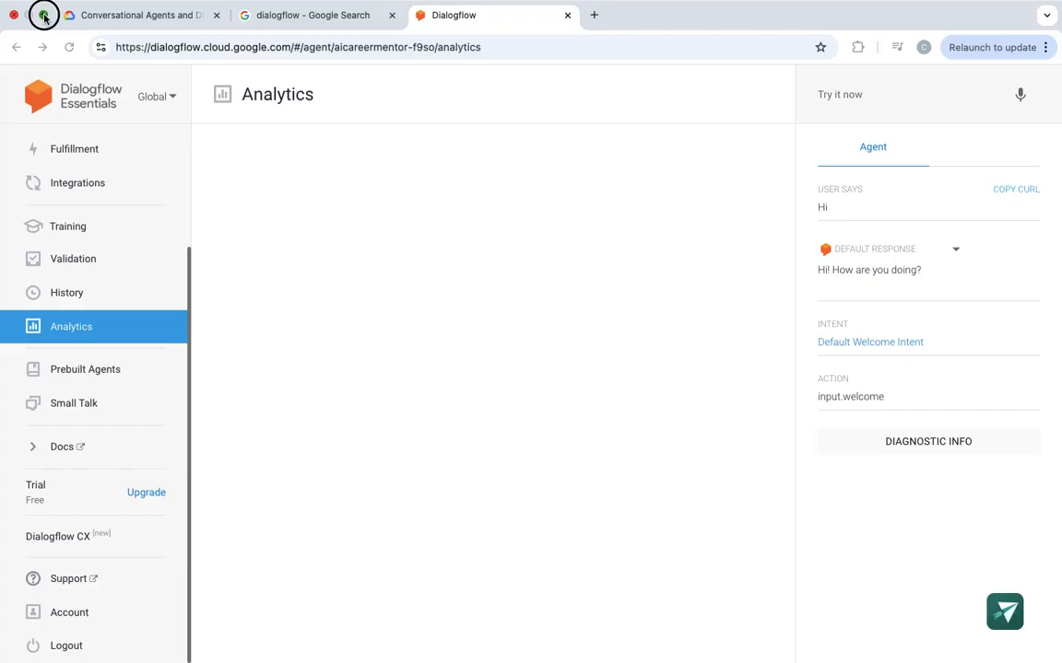